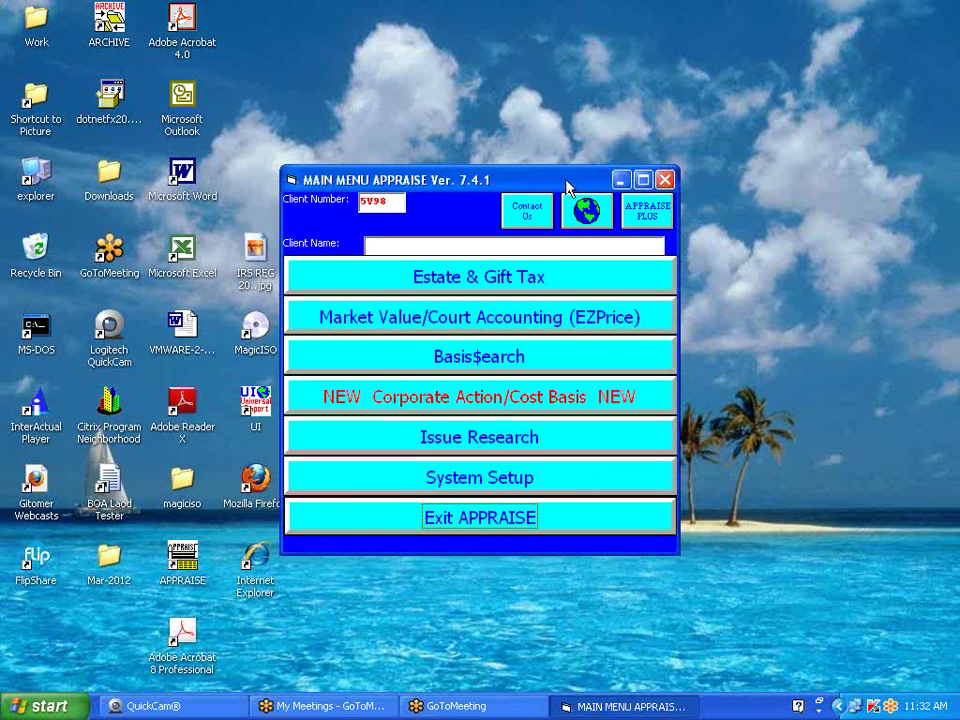
Open the Issue Research LookUp service and enter demo01 as the session's billing reference
left_click_drag(563, 187, 491, 157)
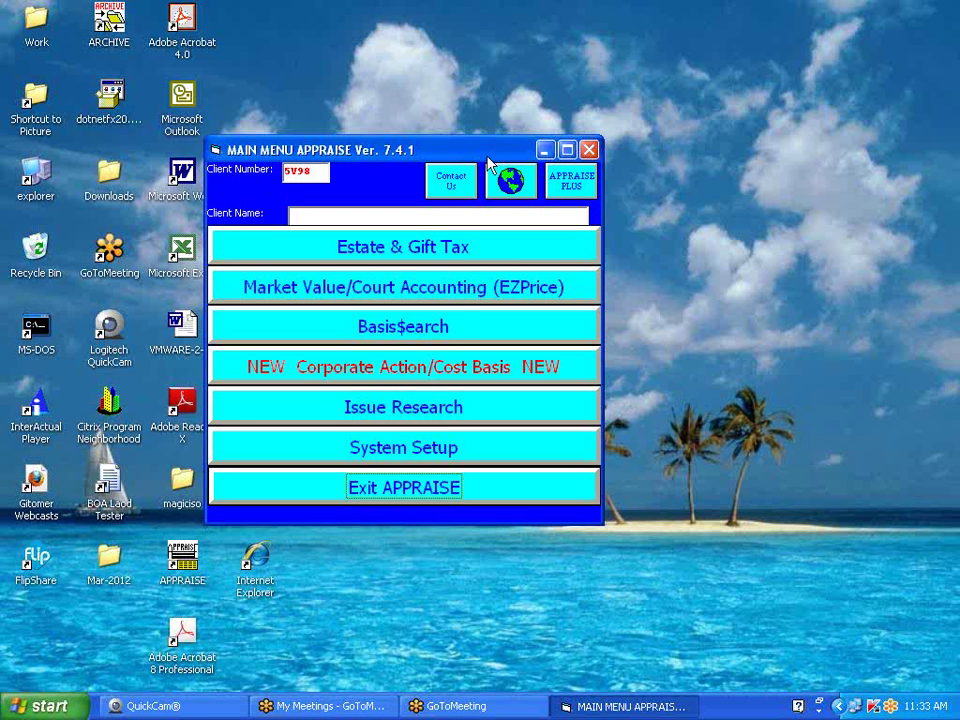
left_click(437, 410)
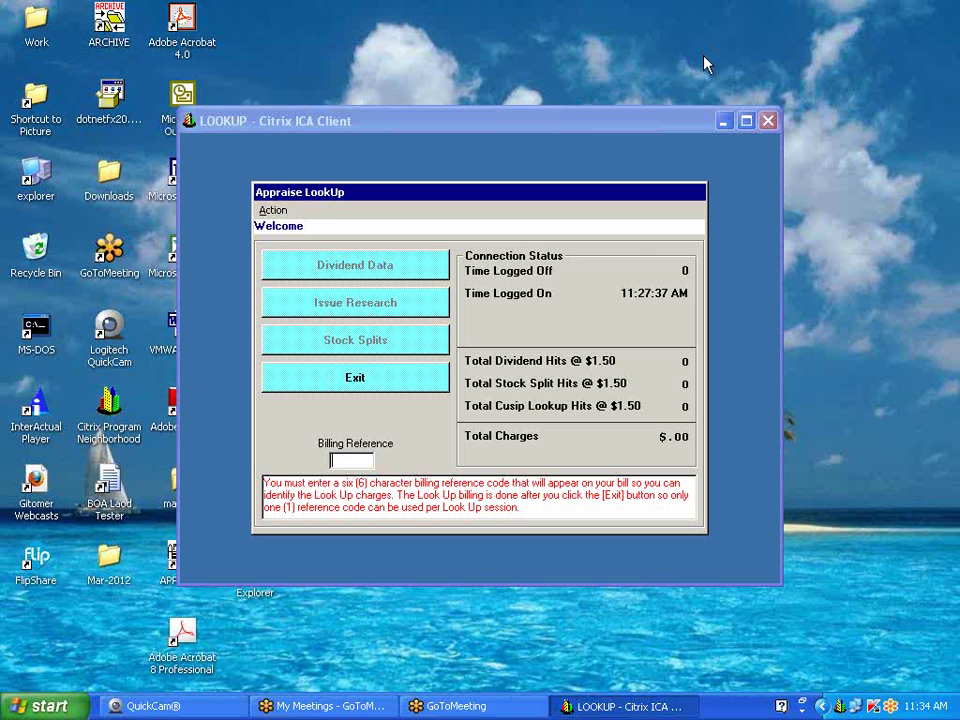
left_click(346, 460)
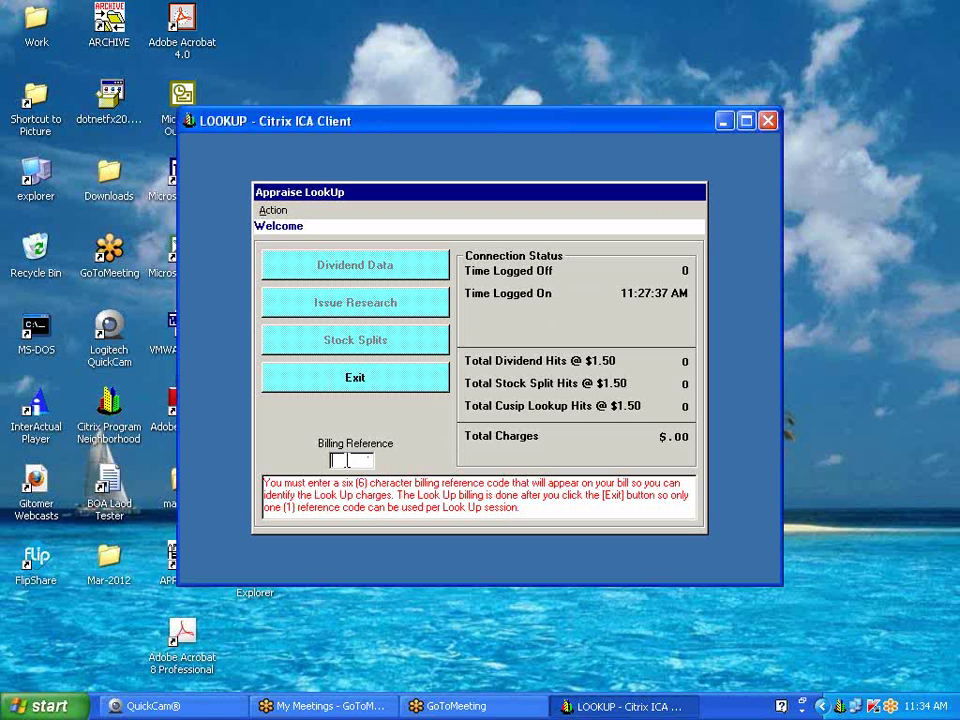
type("demo01")
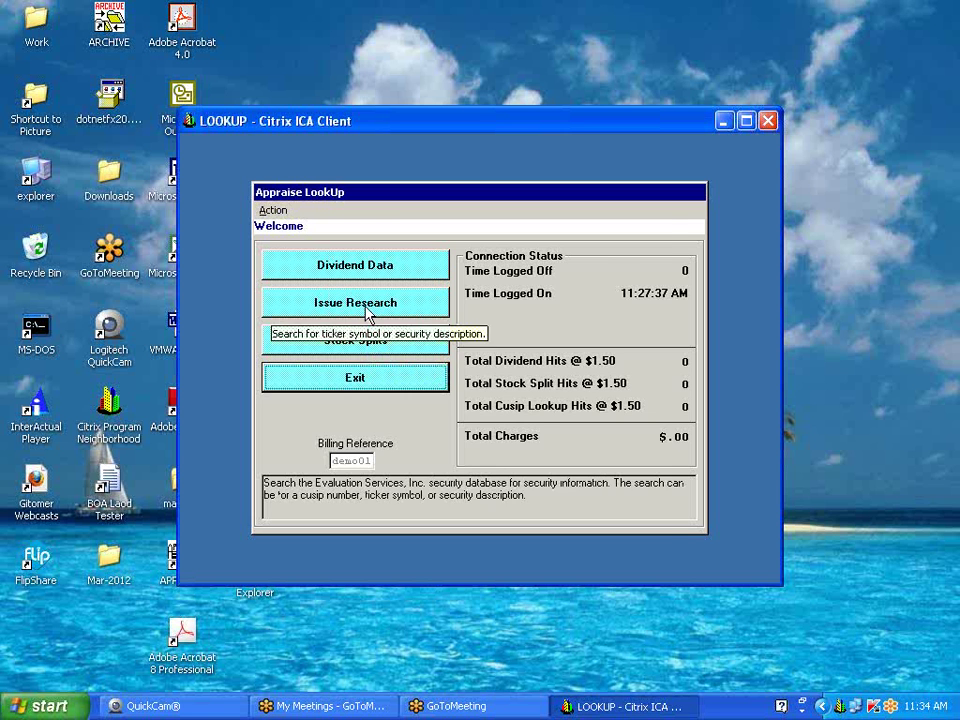
Search Issue Research for ticker symbol MO, display the Altria Group Inc common stock details, and close the research window
left_click(368, 313)
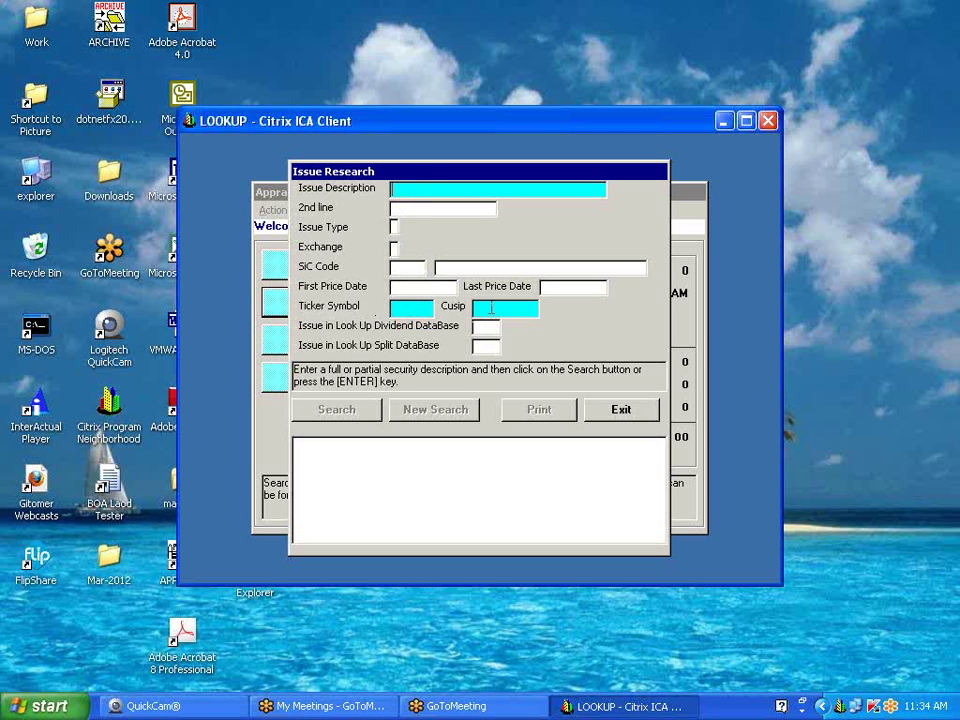
left_click(421, 311)
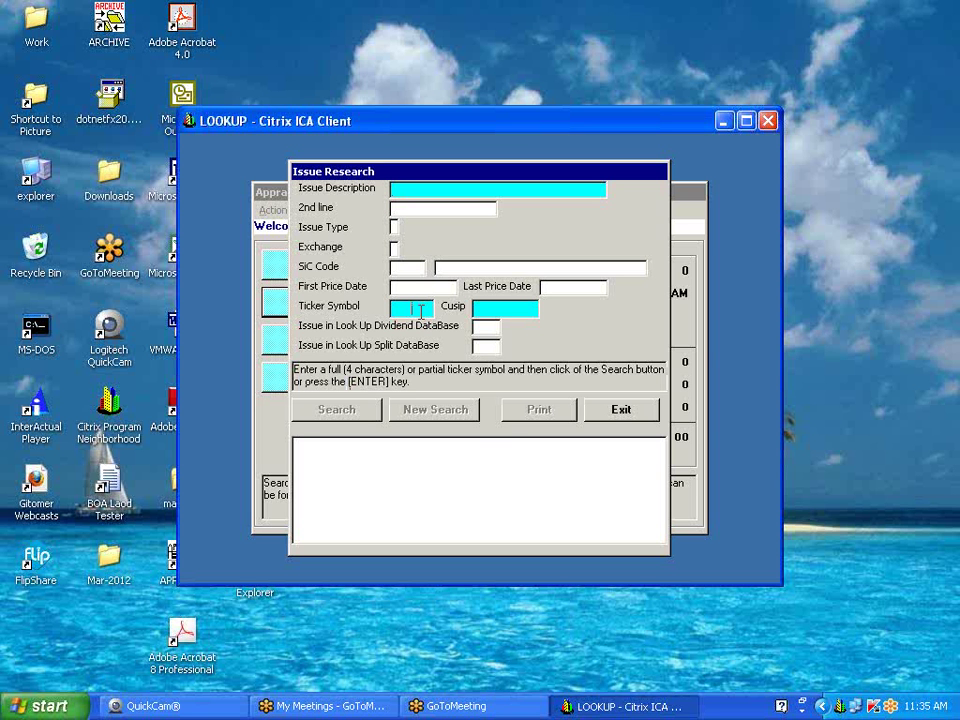
type("xo")
left_click(345, 411)
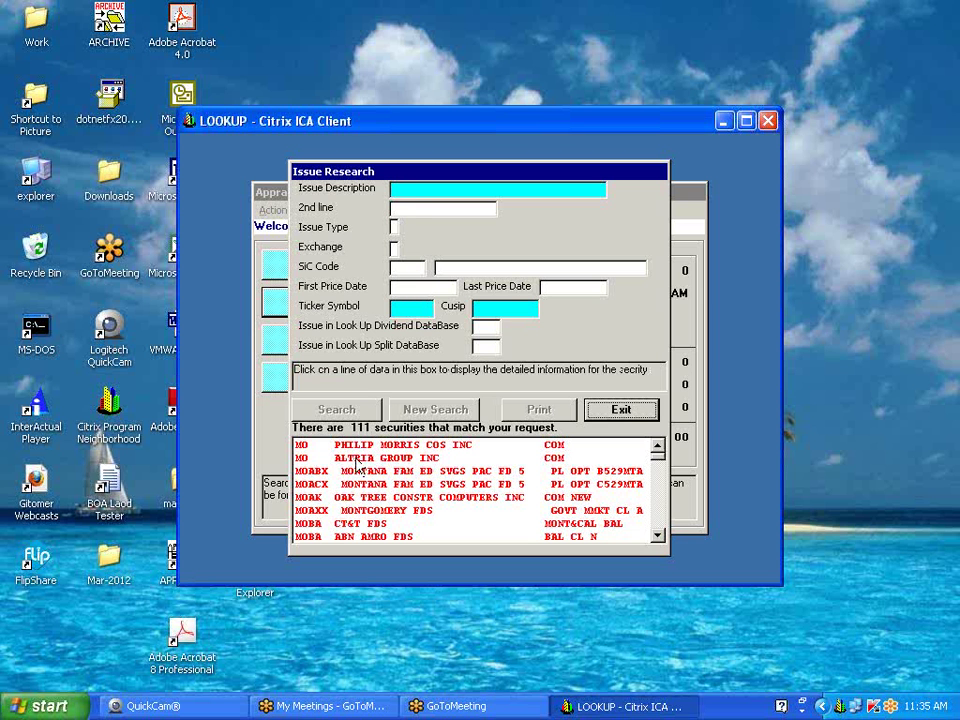
left_click(357, 458)
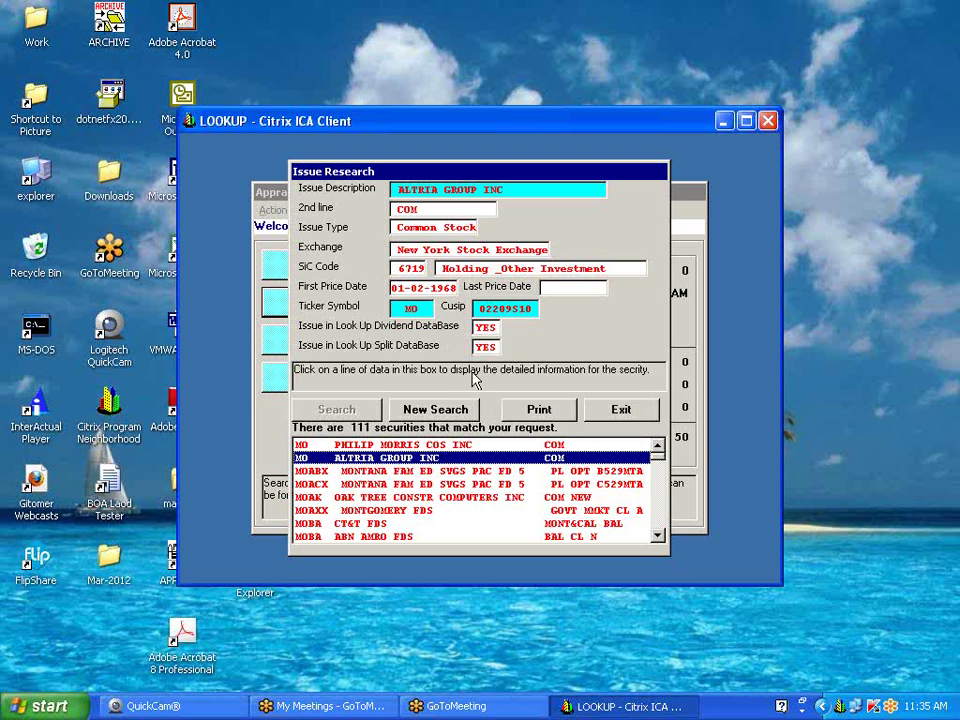
left_click(620, 411)
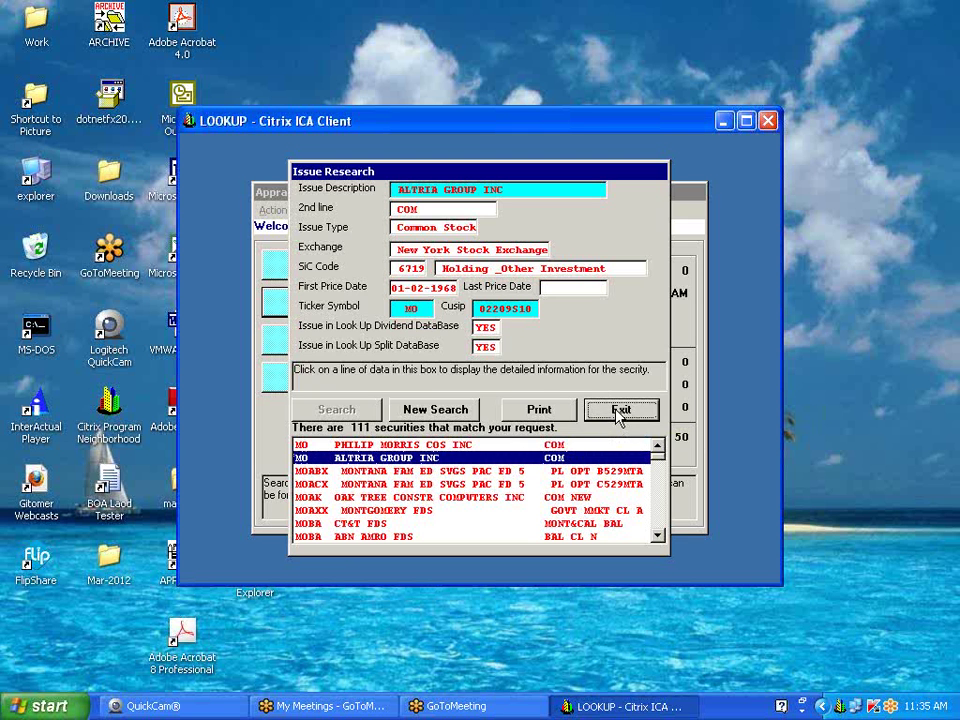
Reopen Issue Research, search for ticker symbol CVX, and display the details of Chevron Corp New
left_click(341, 310)
left_click(414, 309)
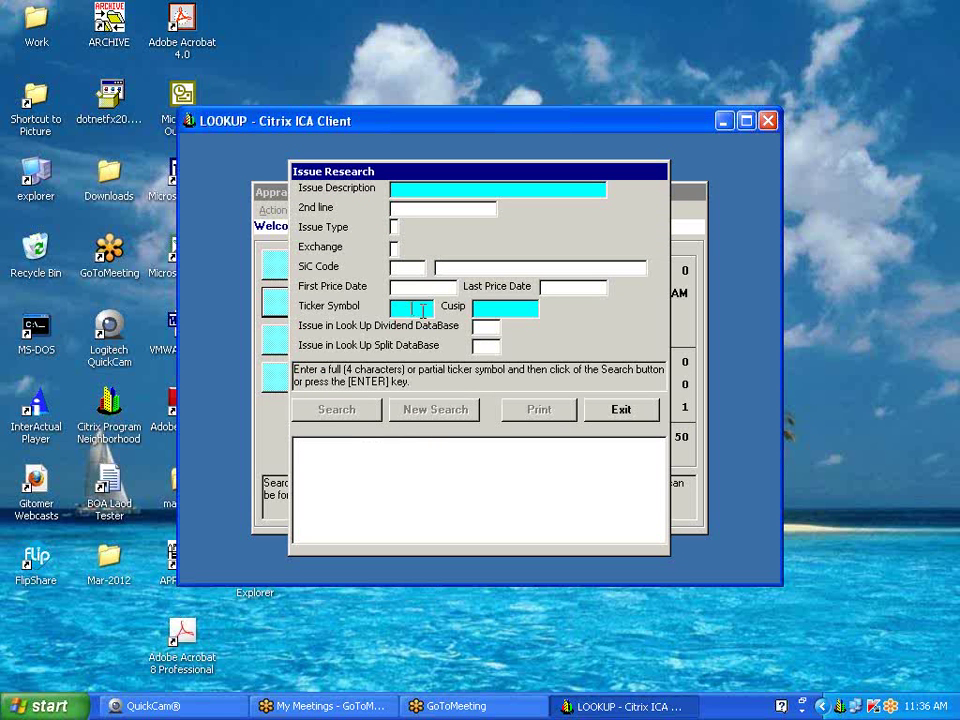
type("cvx")
left_click(342, 417)
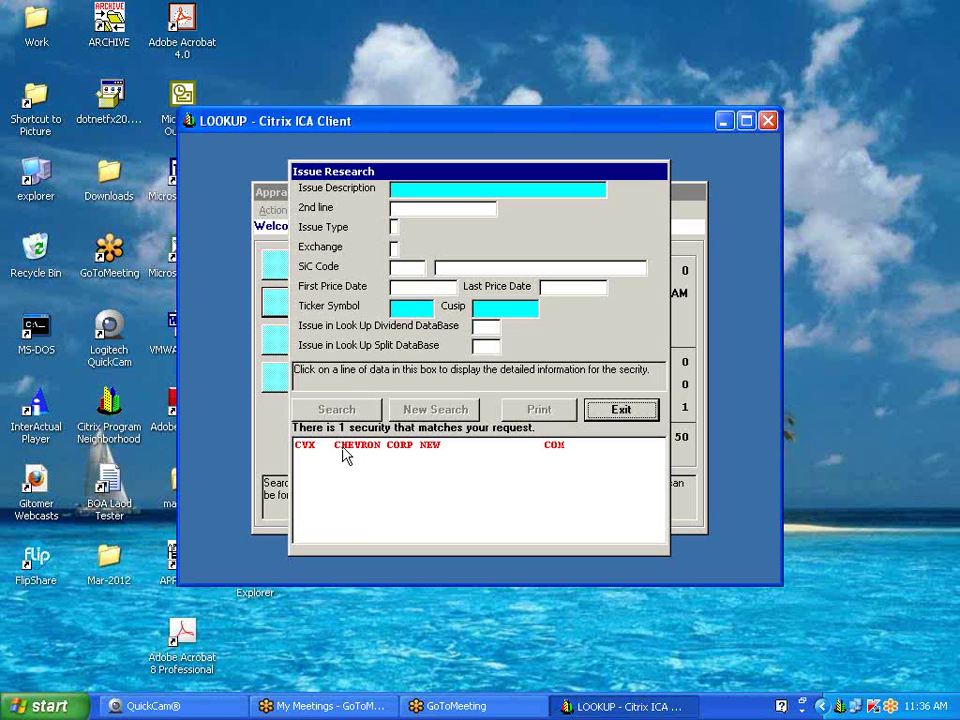
left_click(348, 454)
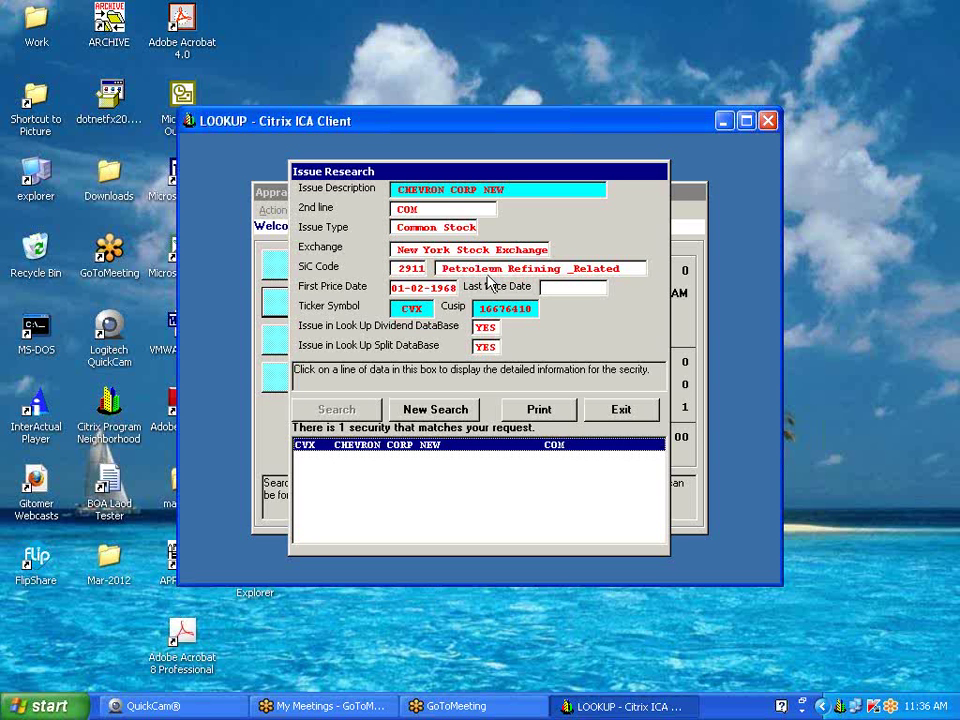
Run a new search by issue description for cisco and display the Cisco Sys Inc common stock details
left_click(435, 409)
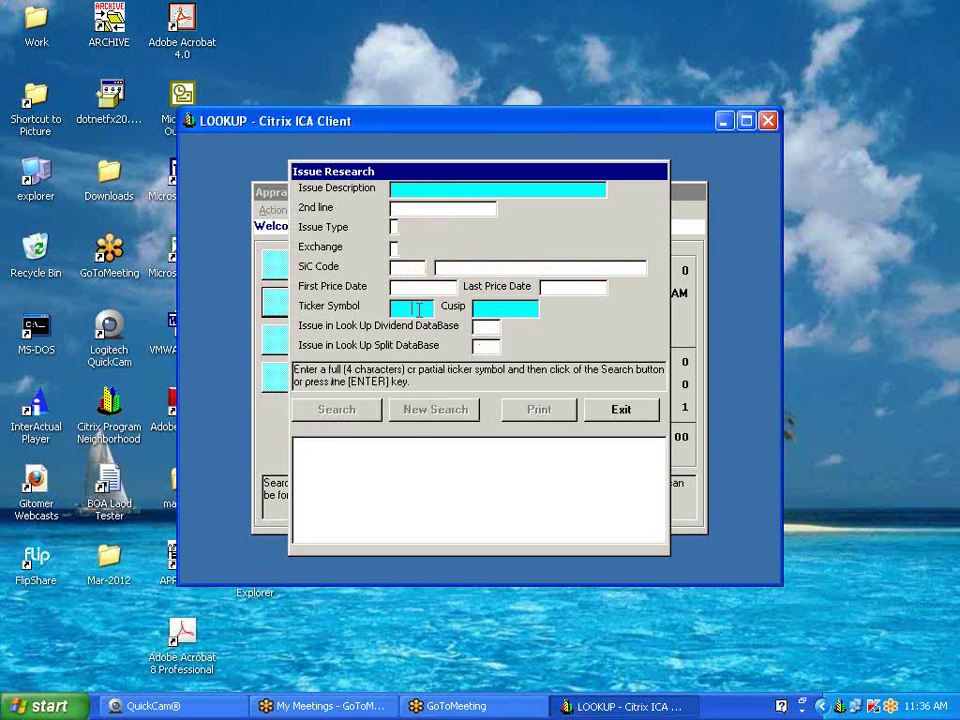
left_click(422, 187)
type("cisco")
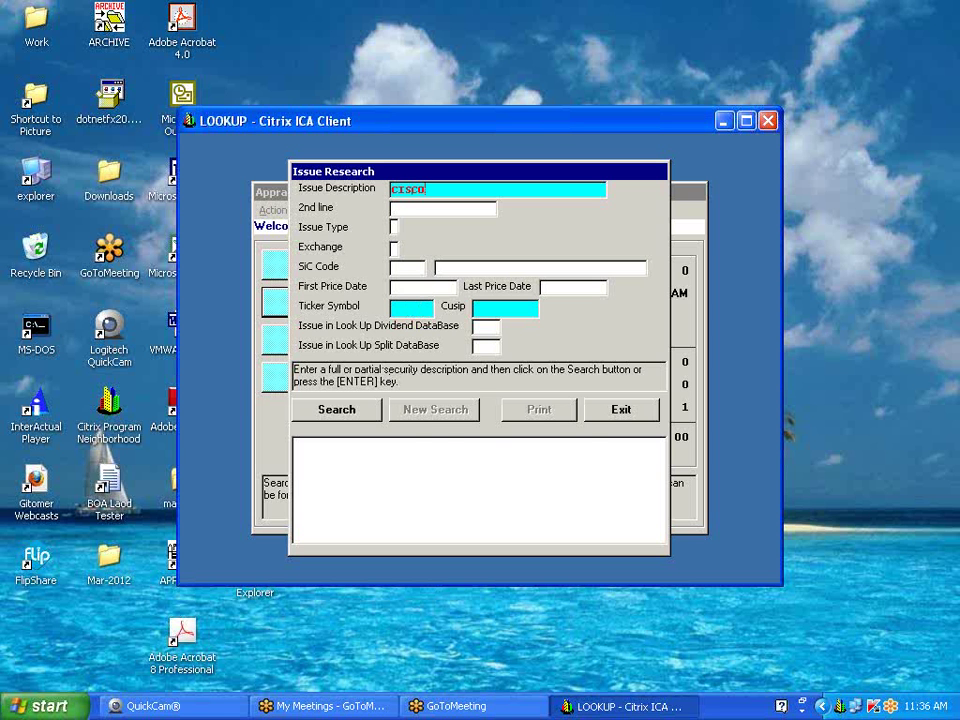
left_click(319, 411)
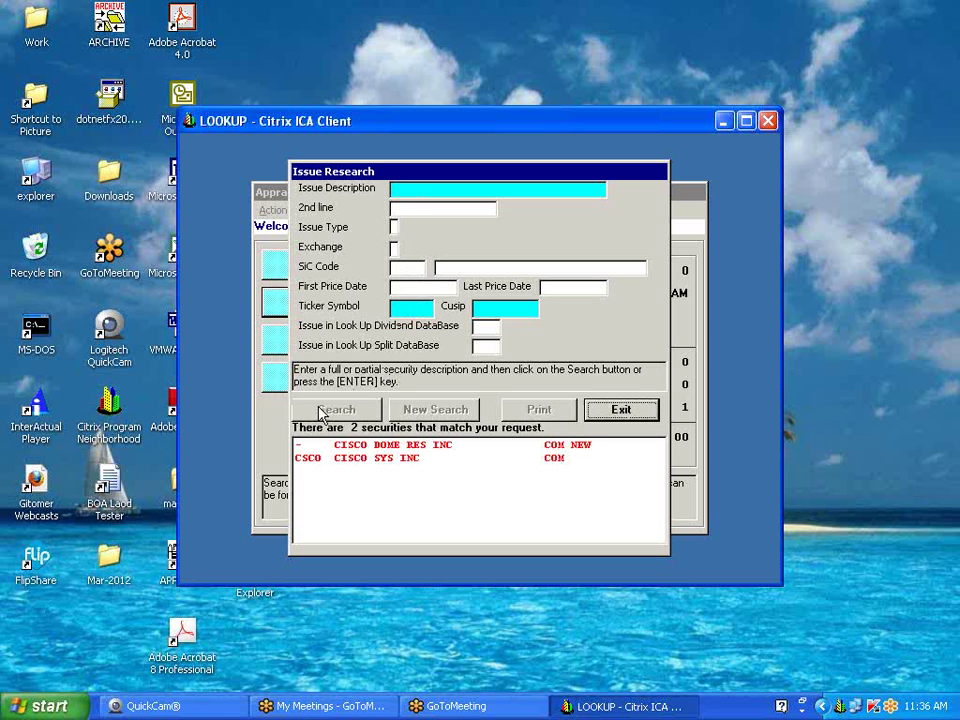
left_click(362, 462)
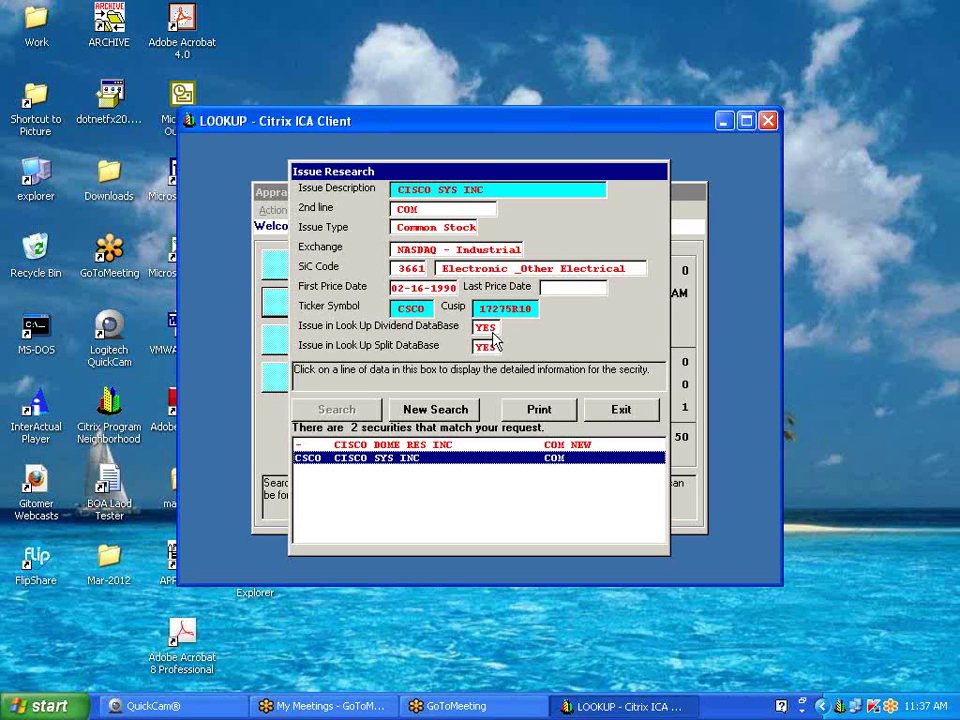
Run a new search for ticker symbol JPM and display the JP Morgan Chase & Co common stock details
left_click(446, 412)
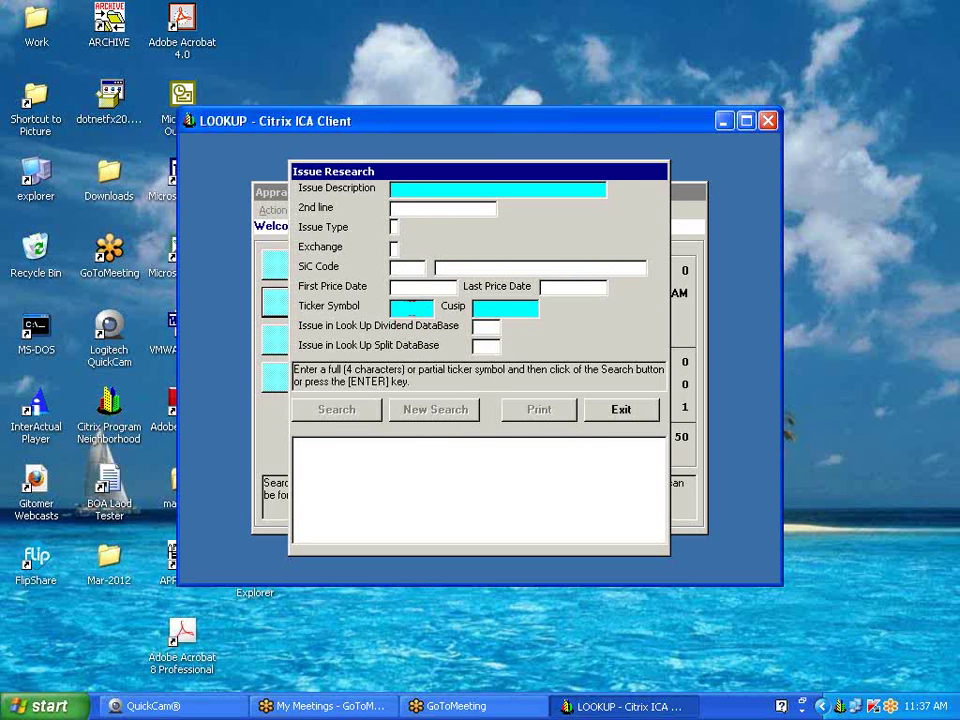
type("JPM")
left_click(337, 410)
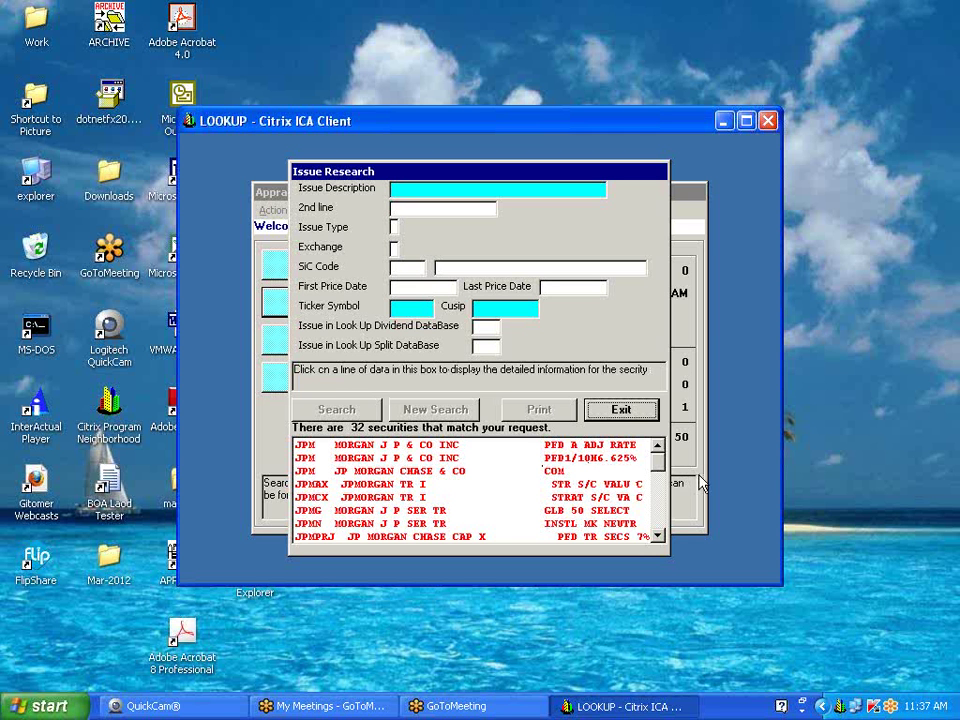
left_click(428, 473)
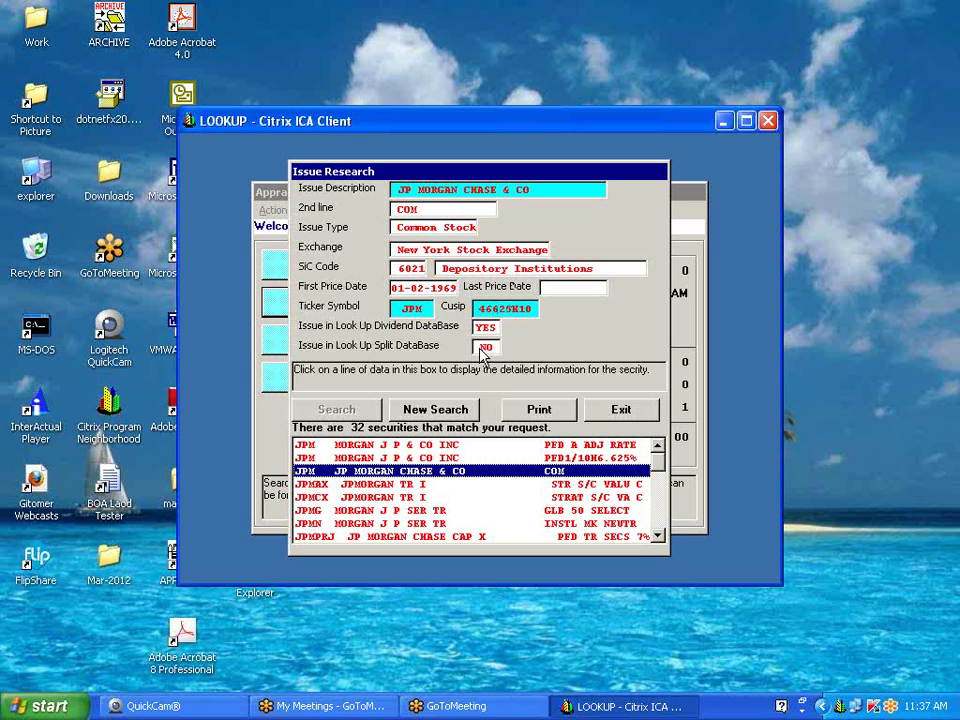
Run a new search for ticker symbol UNH, display the United Healthcare Corp details, and close Issue Research
left_click(450, 410)
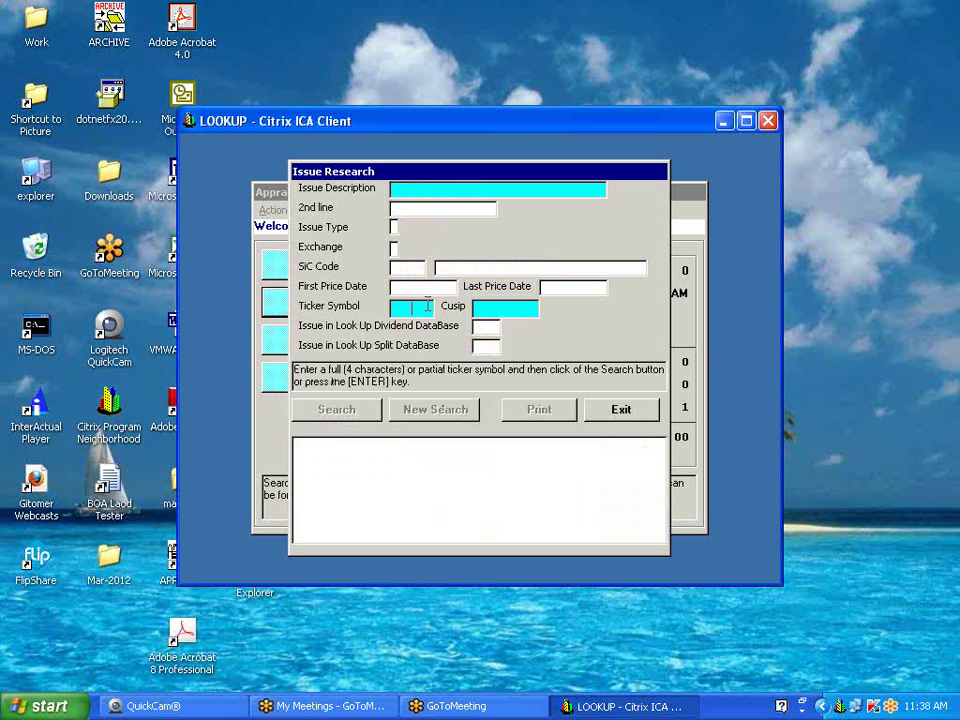
type("UNH")
left_click(337, 410)
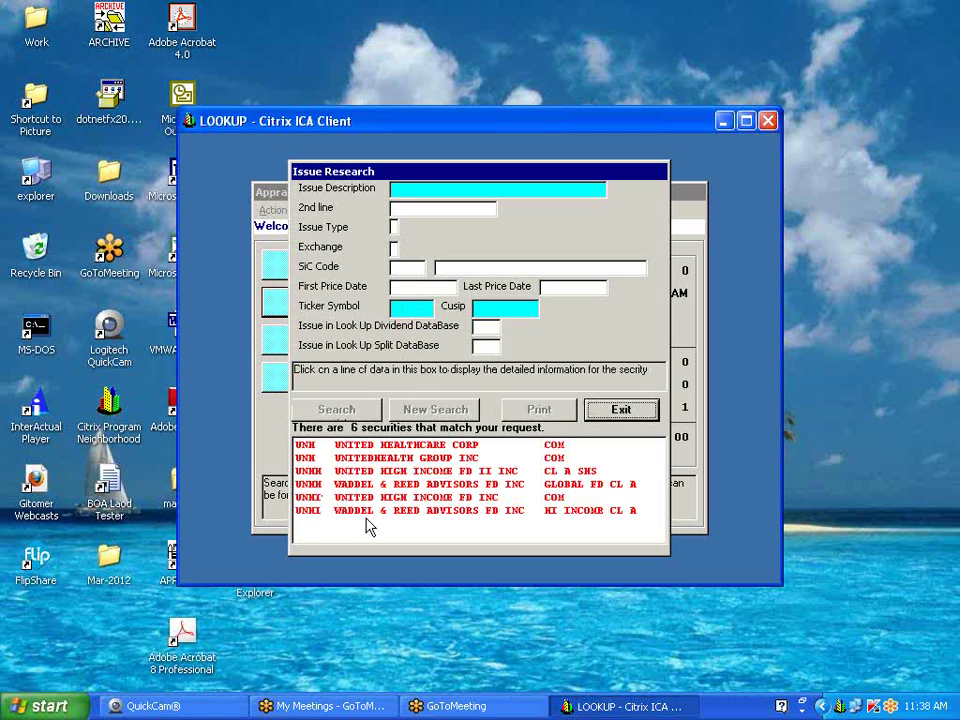
left_click(325, 446)
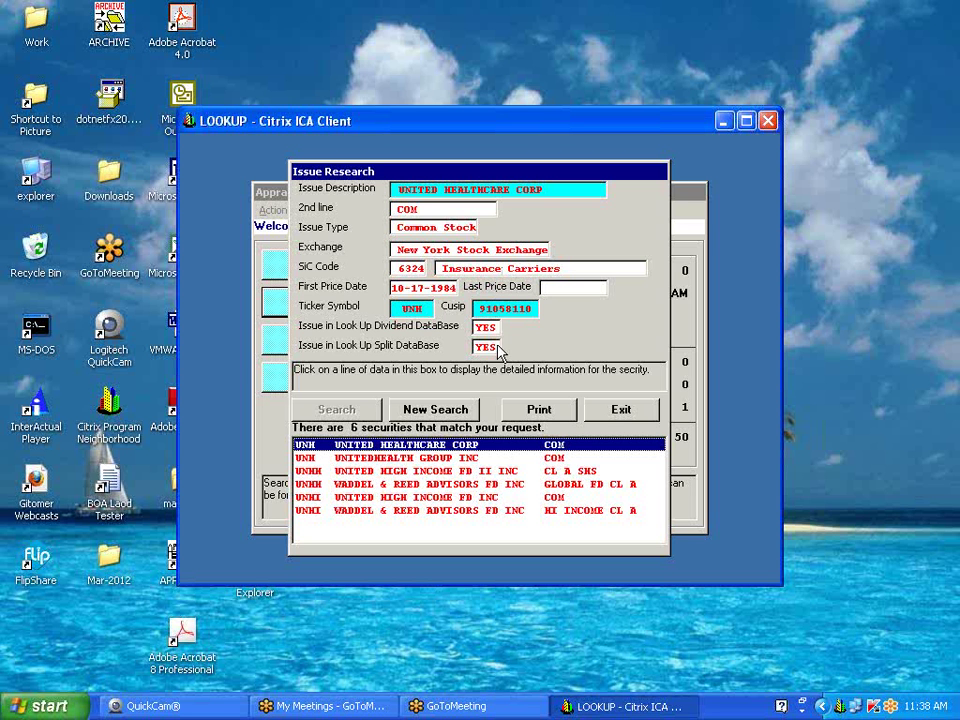
left_click(615, 410)
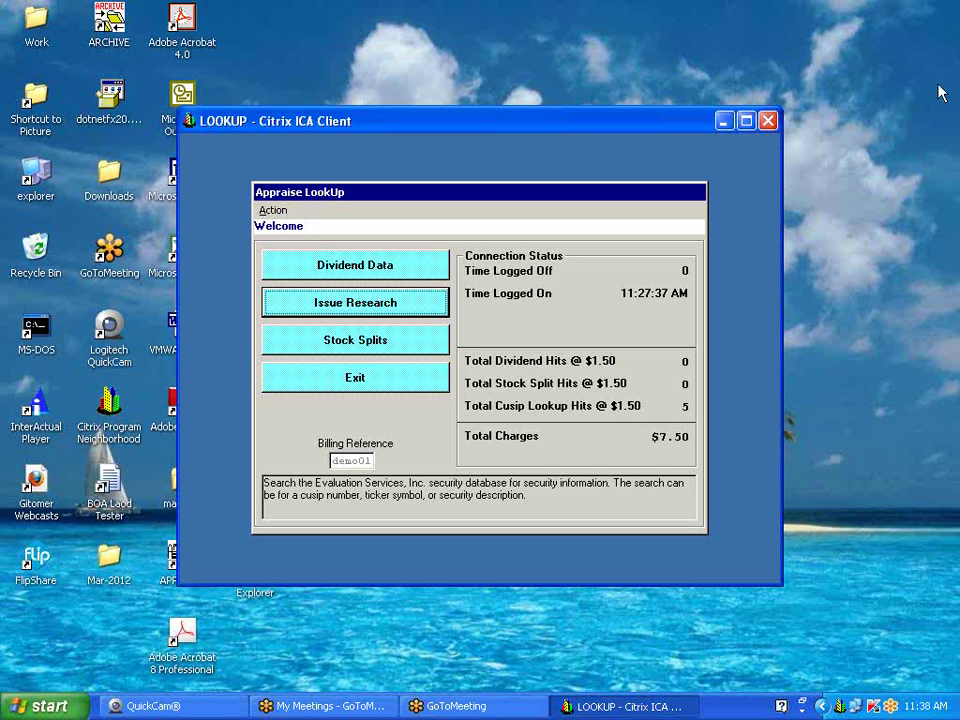
Highlight the Total Cusip Lookup Hits line and the Total Charges amount in yellow
left_click(945, 47)
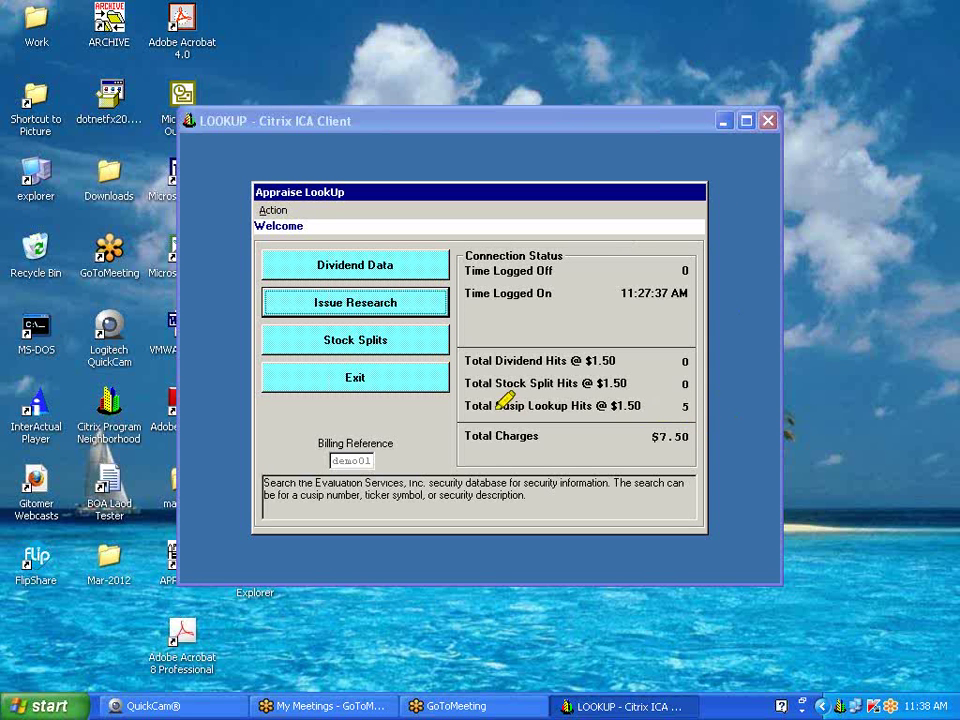
left_click_drag(466, 405, 698, 403)
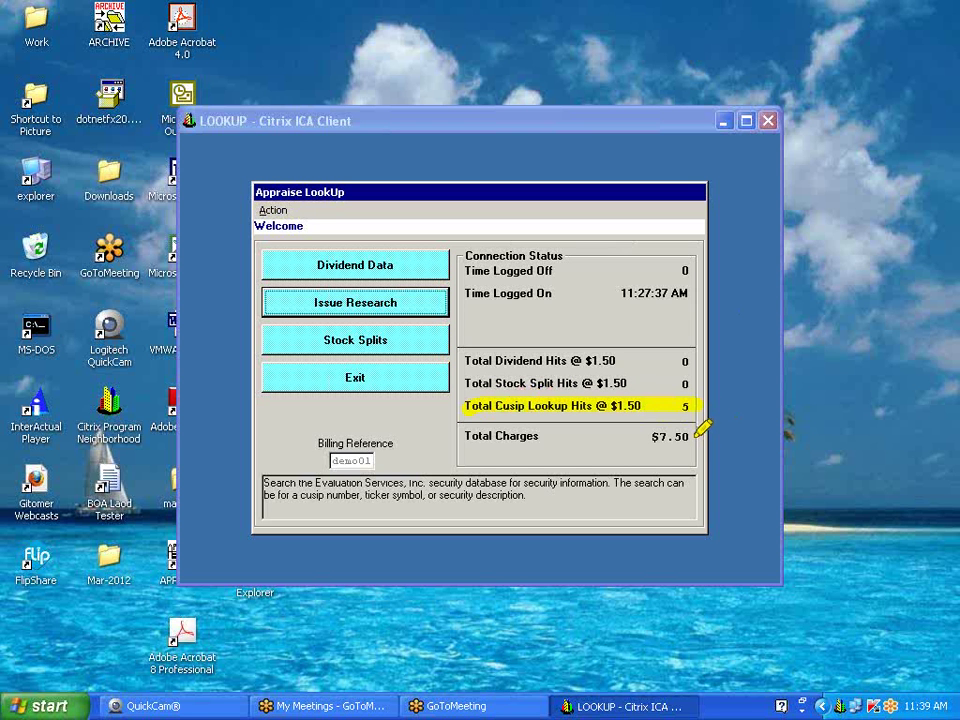
left_click_drag(696, 434, 653, 428)
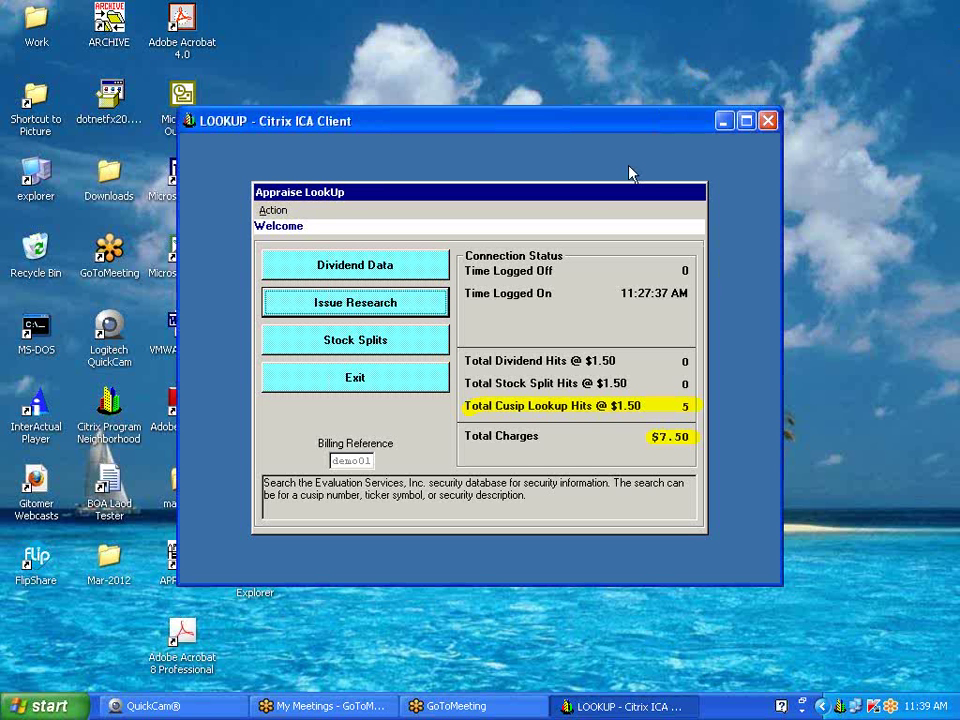
Open Dividend Data, look up CUSIP number 02209S10, and review its dividend payments through the last record
left_click(359, 269)
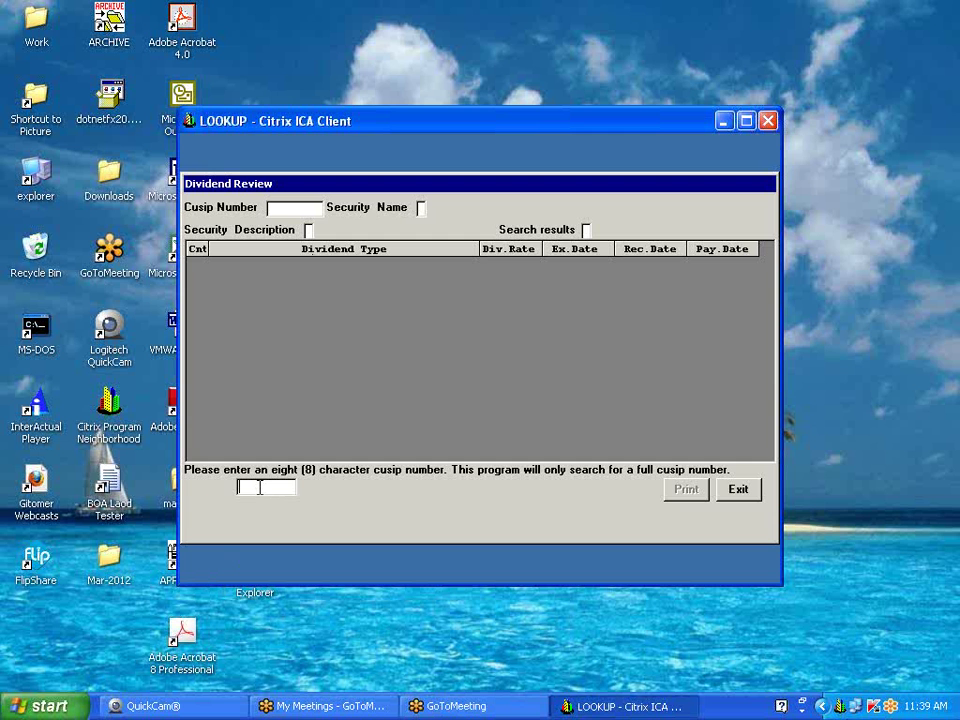
type("02209S10")
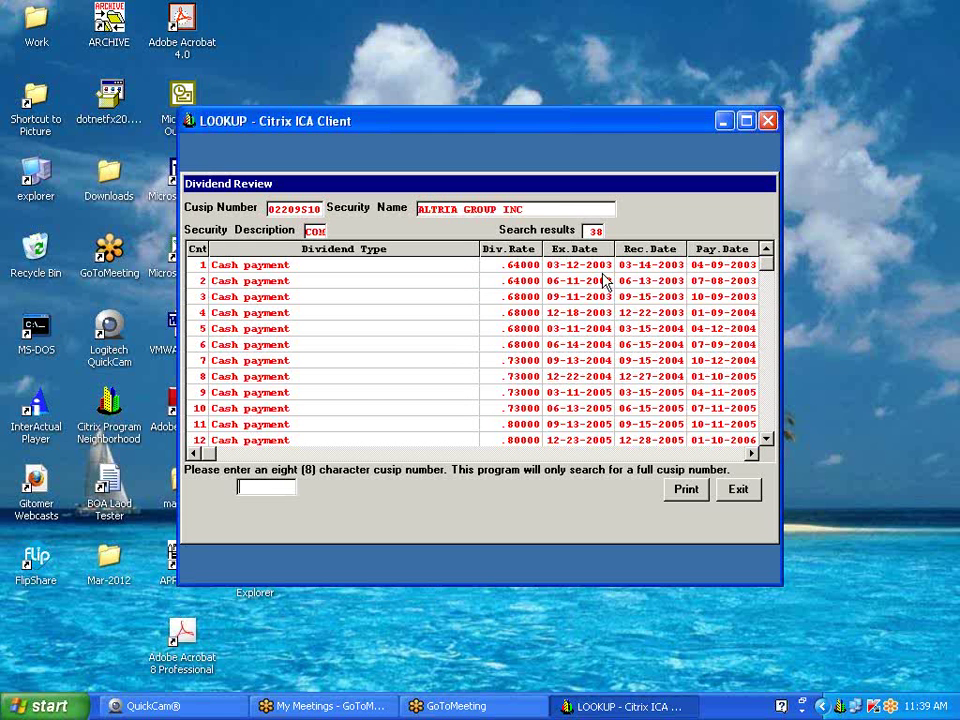
left_click_drag(765, 266, 768, 432)
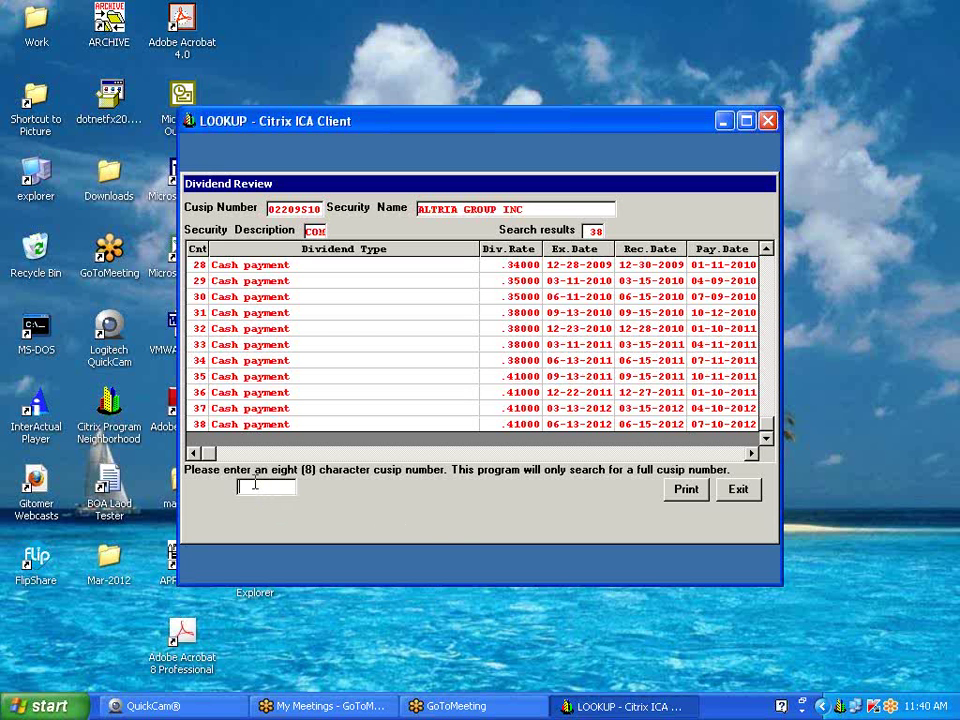
Try to look up dividends for CUSIP number 16674610 and dismiss the message
type("16674610")
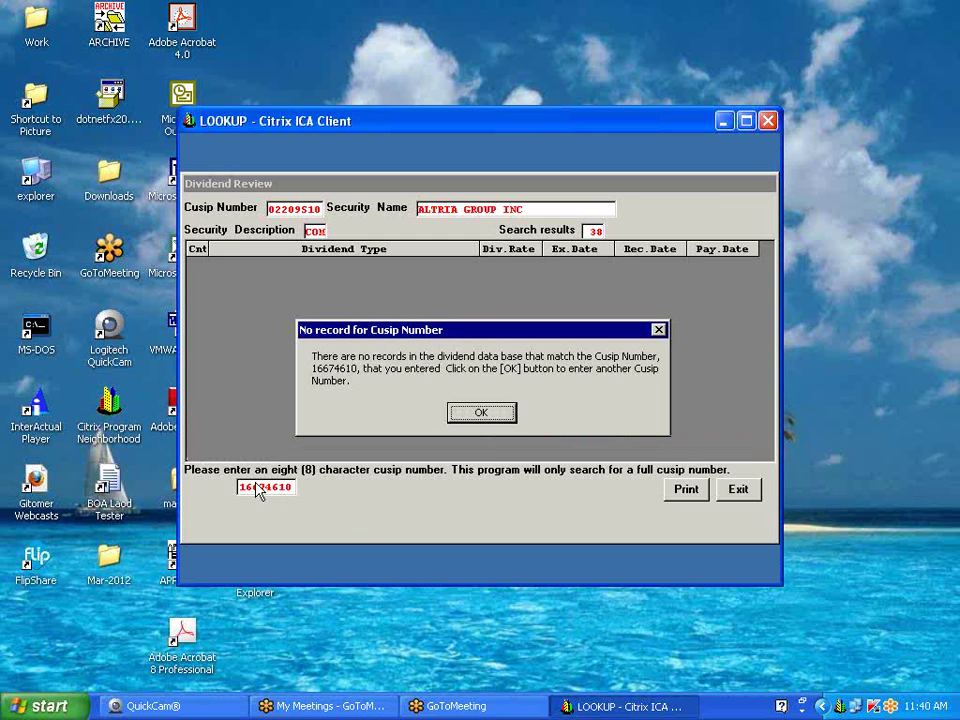
left_click(481, 413)
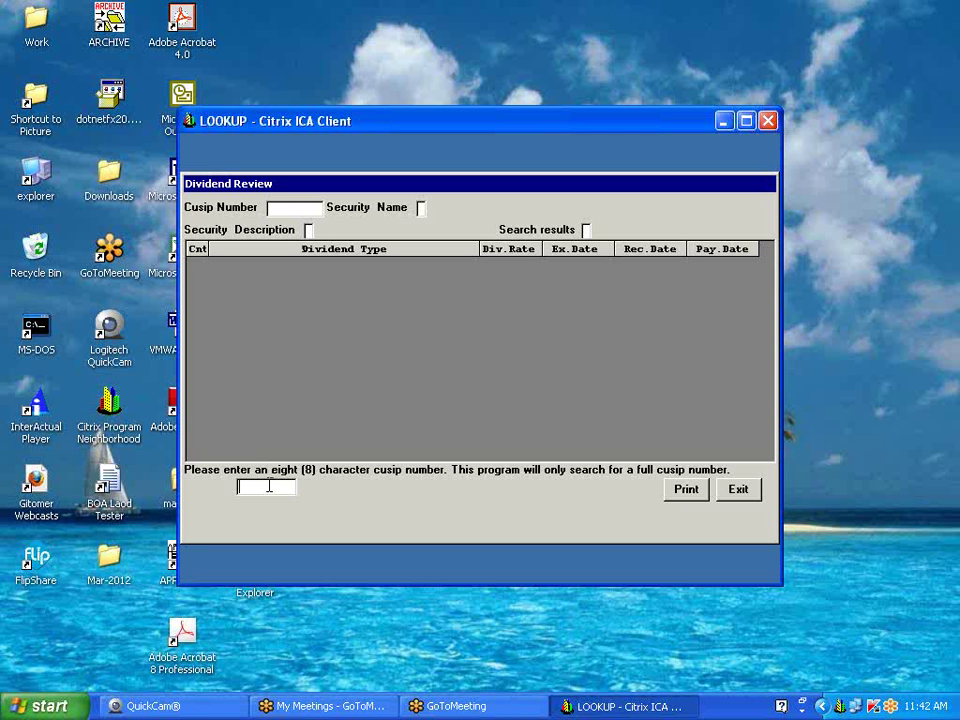
Look up CUSIP number 02209S10 again and examine its dividend payments from the first record to the last
type("0228")
type("9")
type("S")
type("1")
type("0")
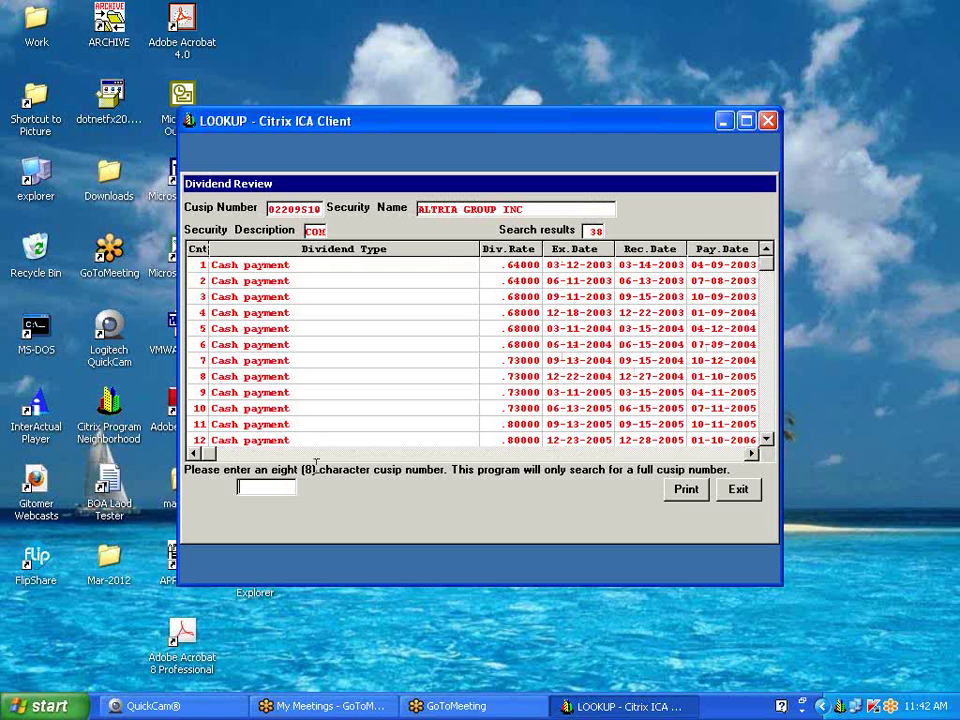
left_click(766, 440)
left_click(766, 440)
left_click(766, 440)
left_click(766, 440)
left_click(765, 441)
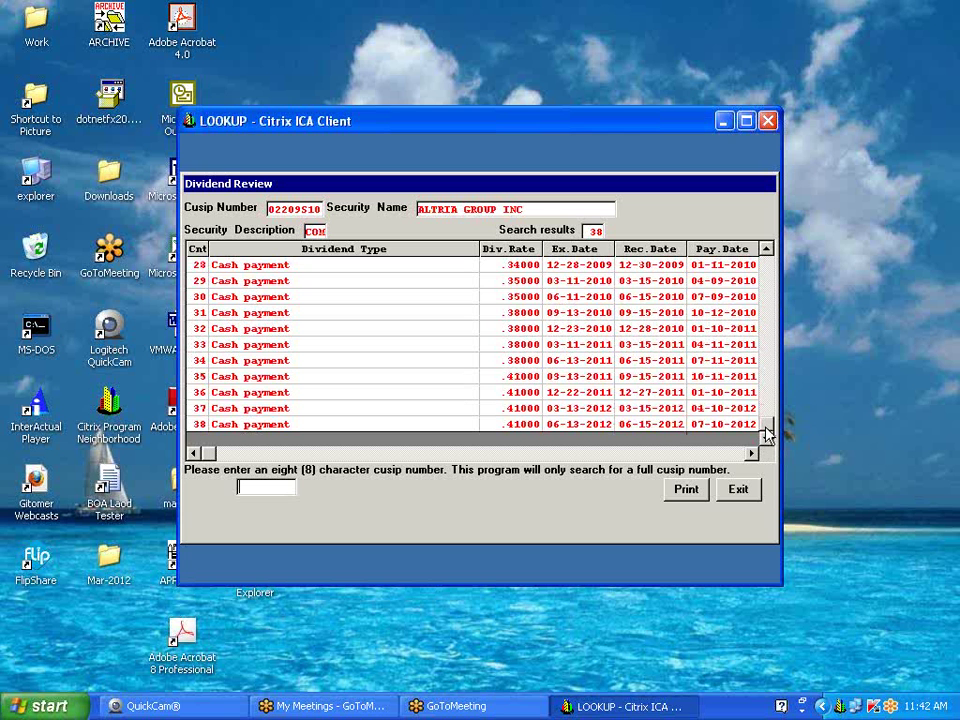
left_click_drag(767, 405, 767, 260)
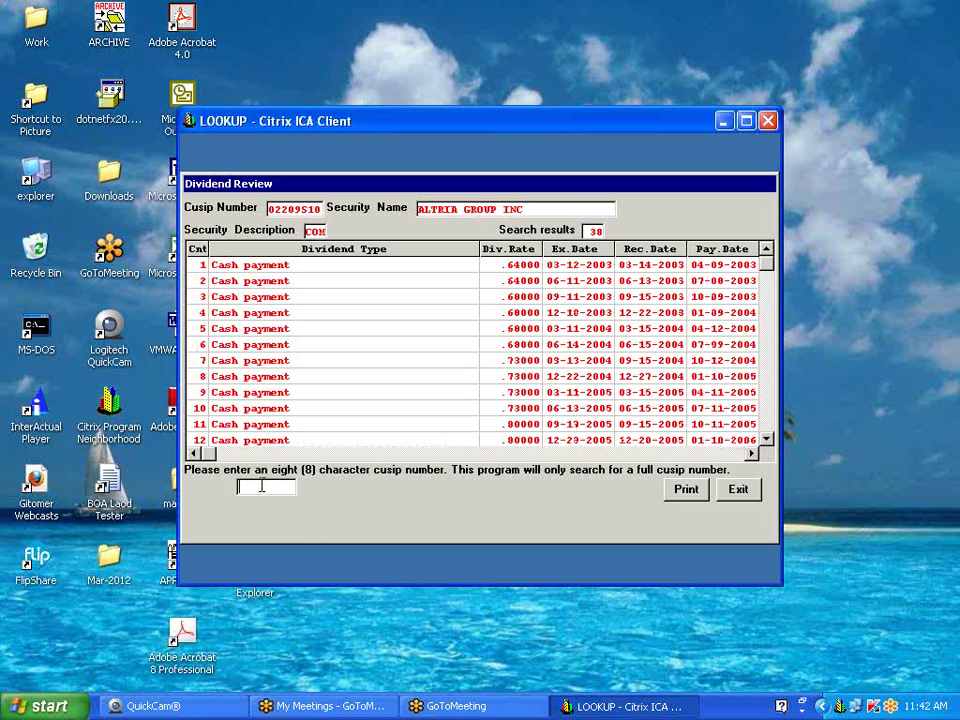
Look up the dividend payments for CUSIP number 16676410
type("16676410")
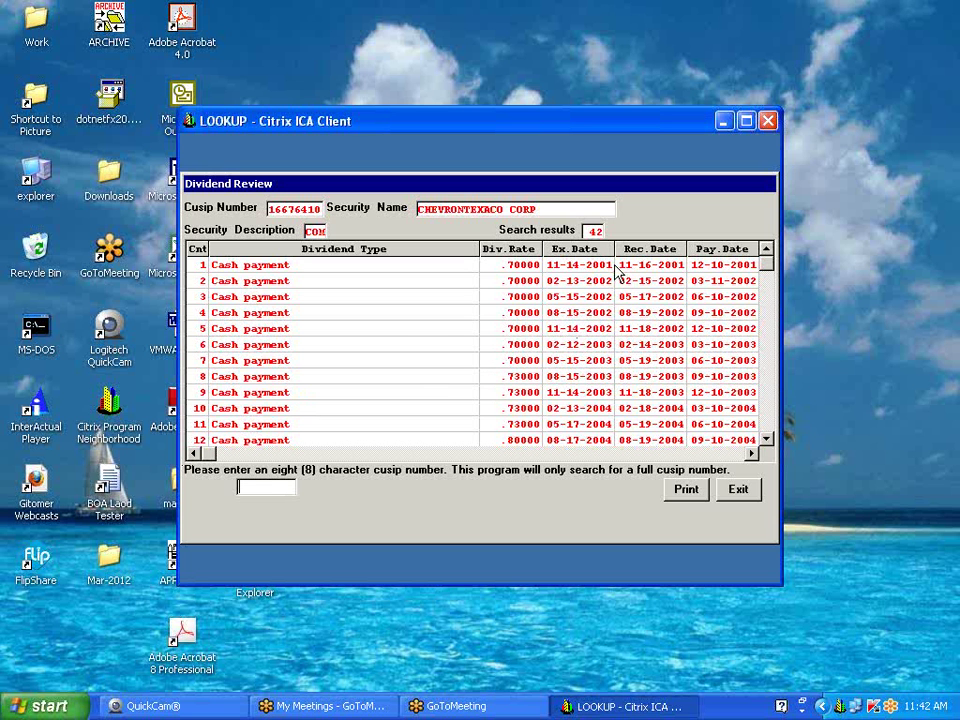
Examine the dividend payments for CUSIP number 16676410 through the last record
left_click_drag(768, 264, 770, 300)
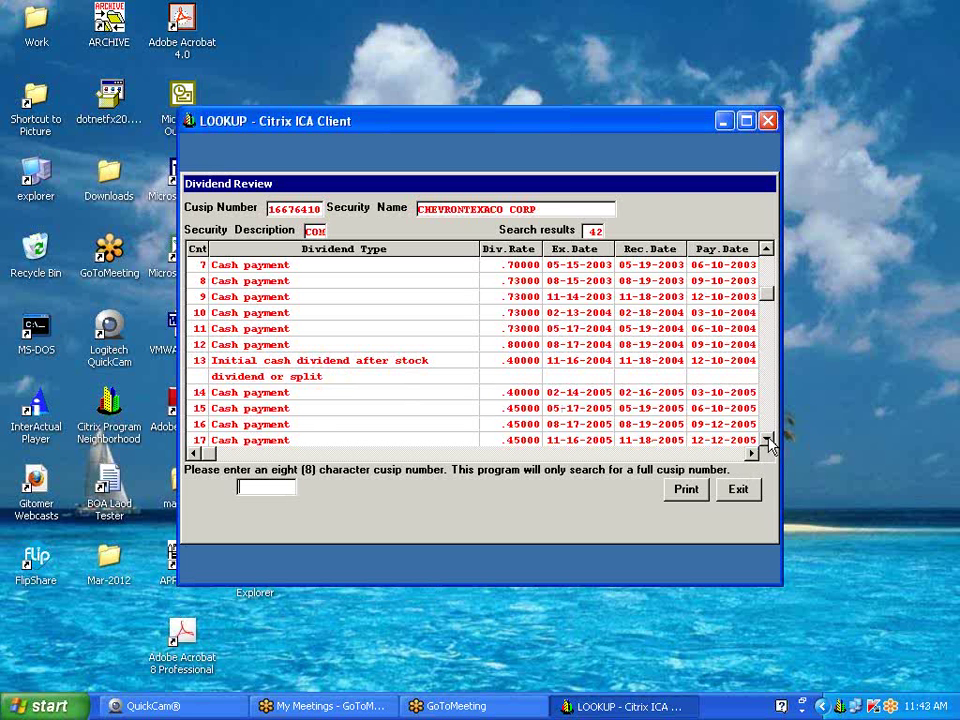
left_click_drag(769, 440, 765, 447)
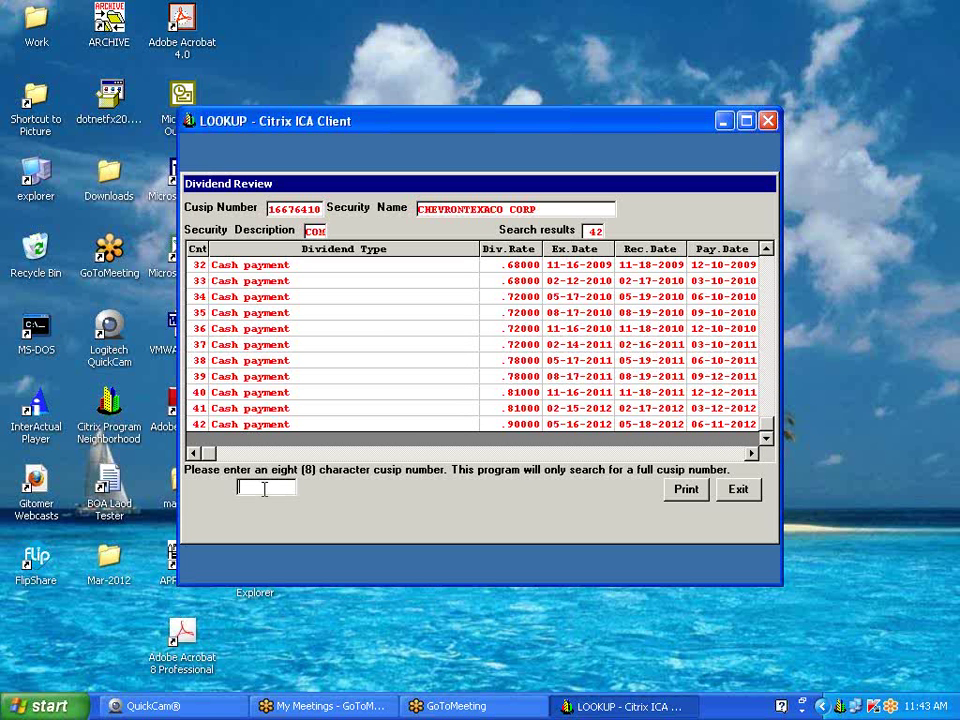
Look up CUSIP number 46625H10, examine its dividend payments through the last record, and exit the dividend review
type("46625H10")
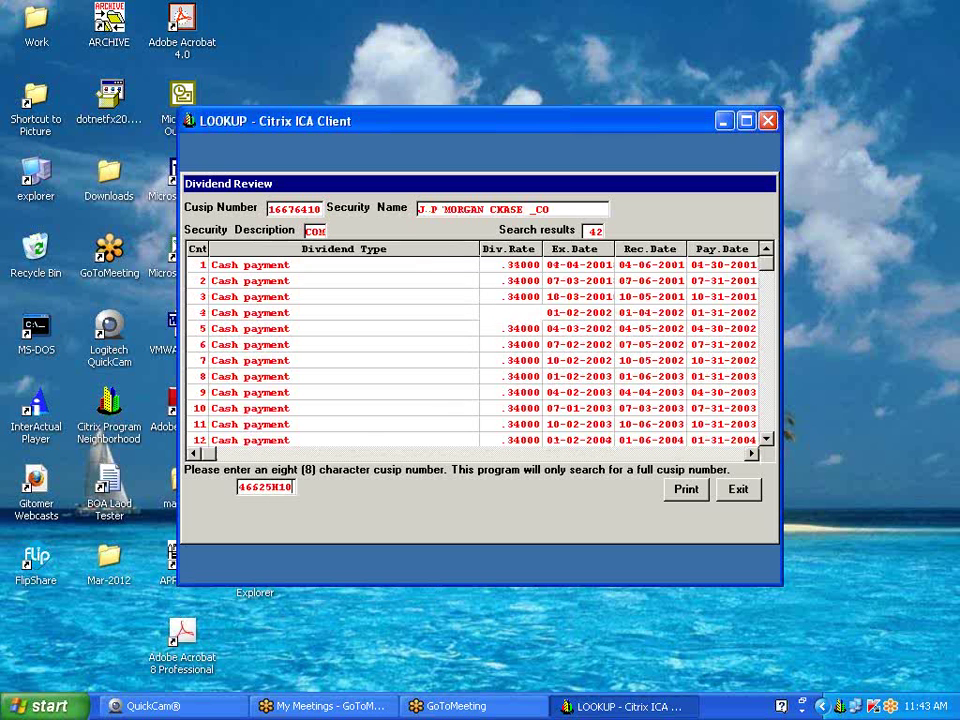
left_click(768, 440)
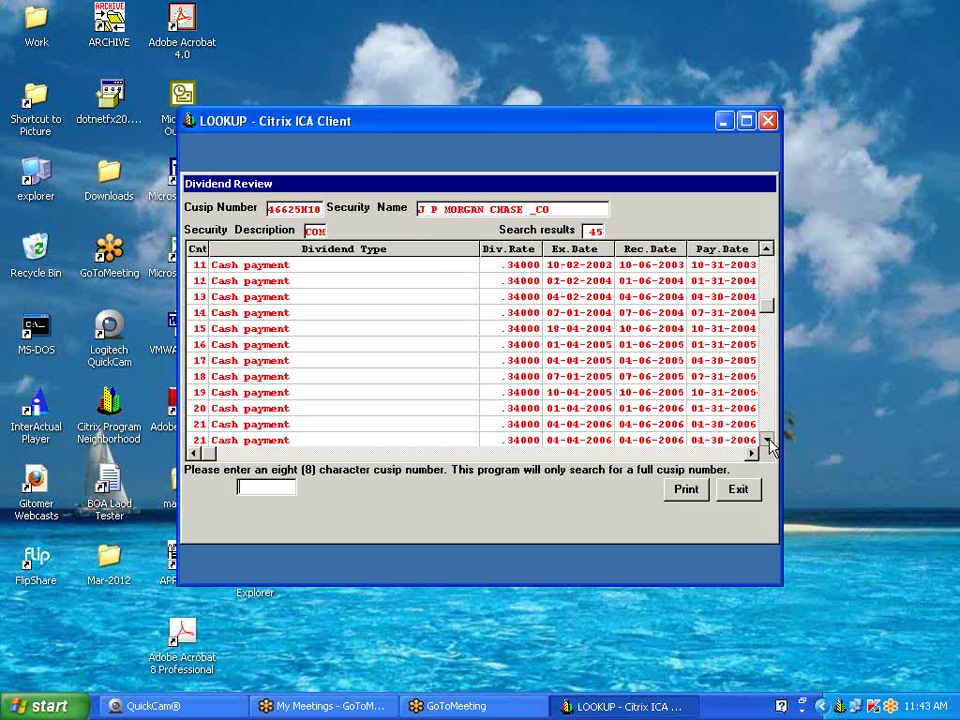
left_click(769, 441)
left_click(769, 441)
left_click(768, 440)
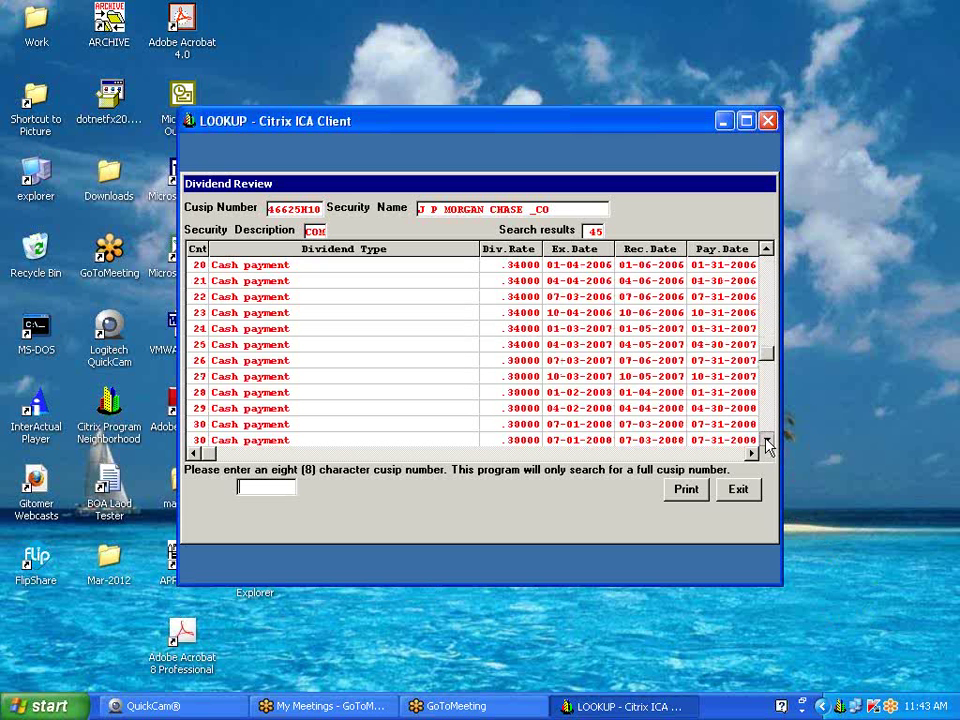
left_click(767, 441)
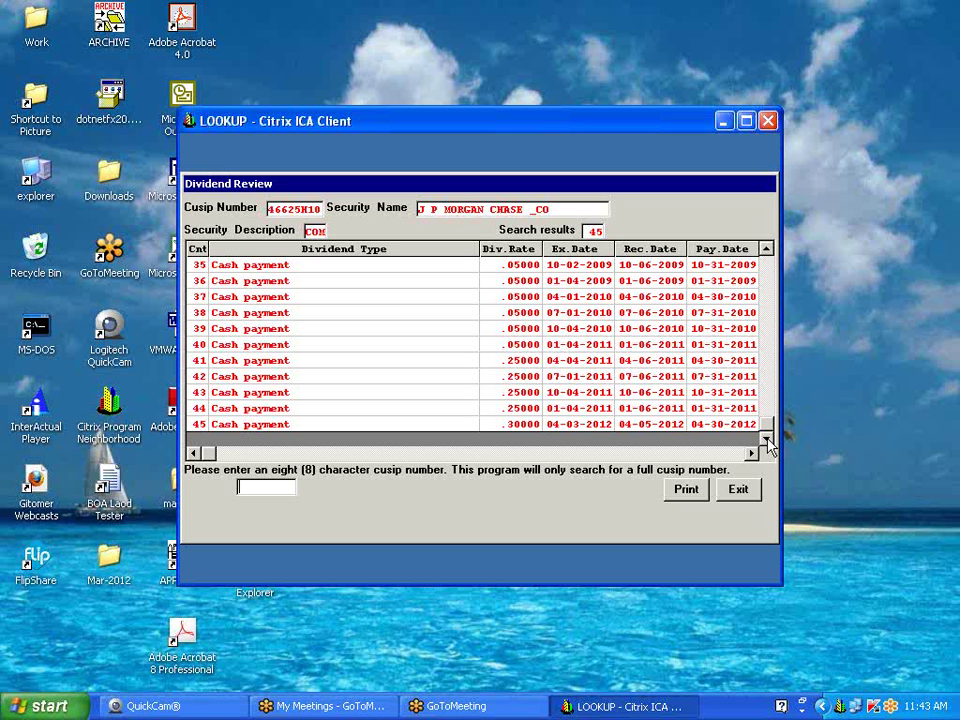
left_click(746, 495)
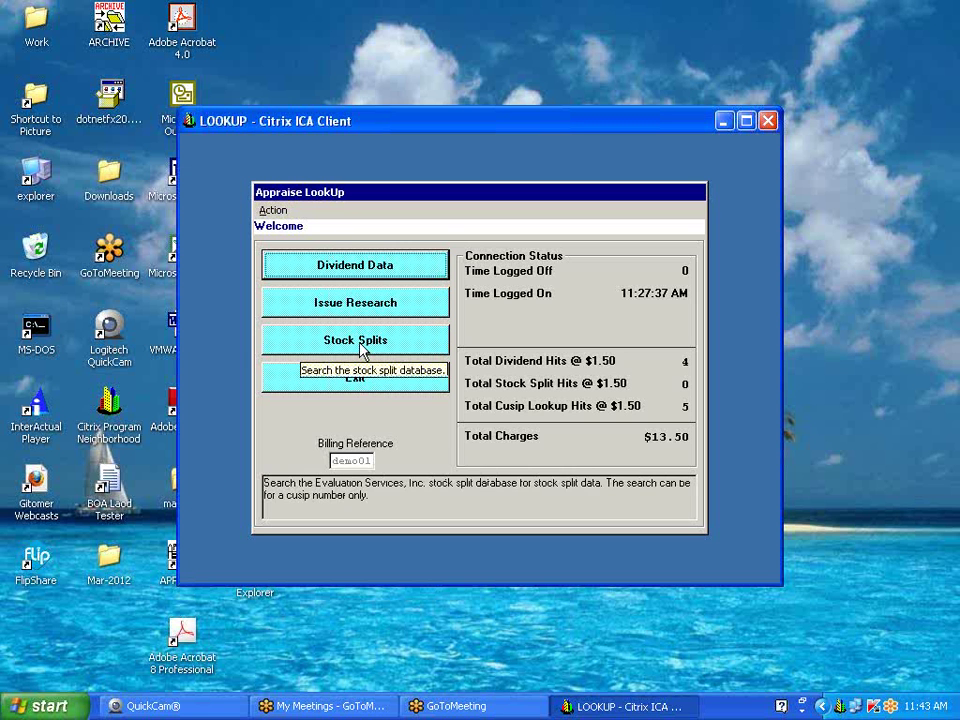
Open Stock Splits and look up the split history for CUSIP number 17275R10
left_click(358, 342)
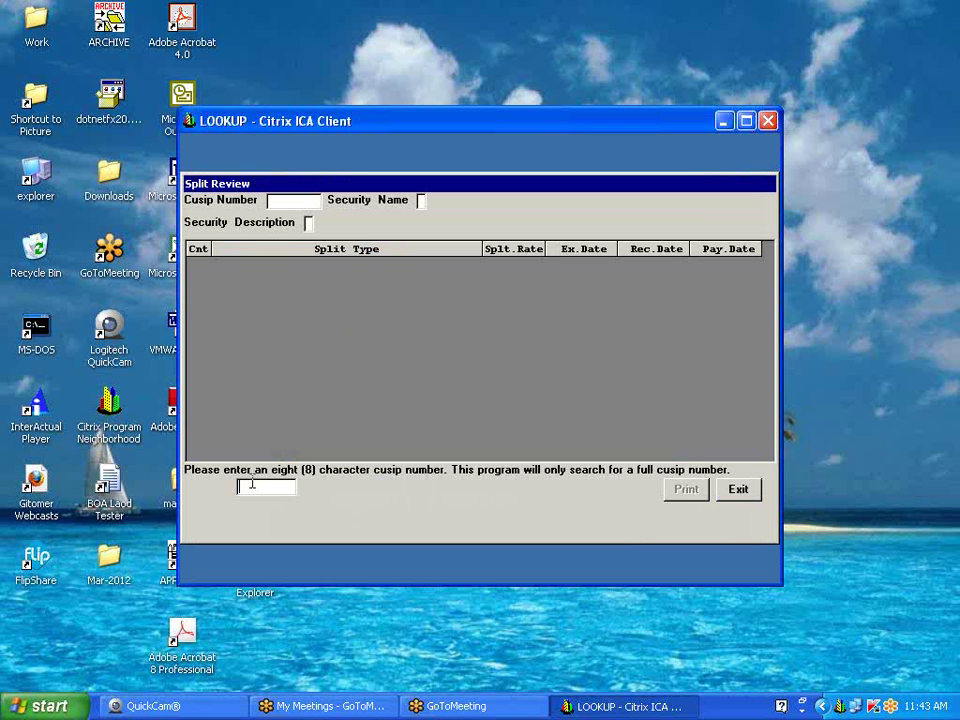
type("17275R1")
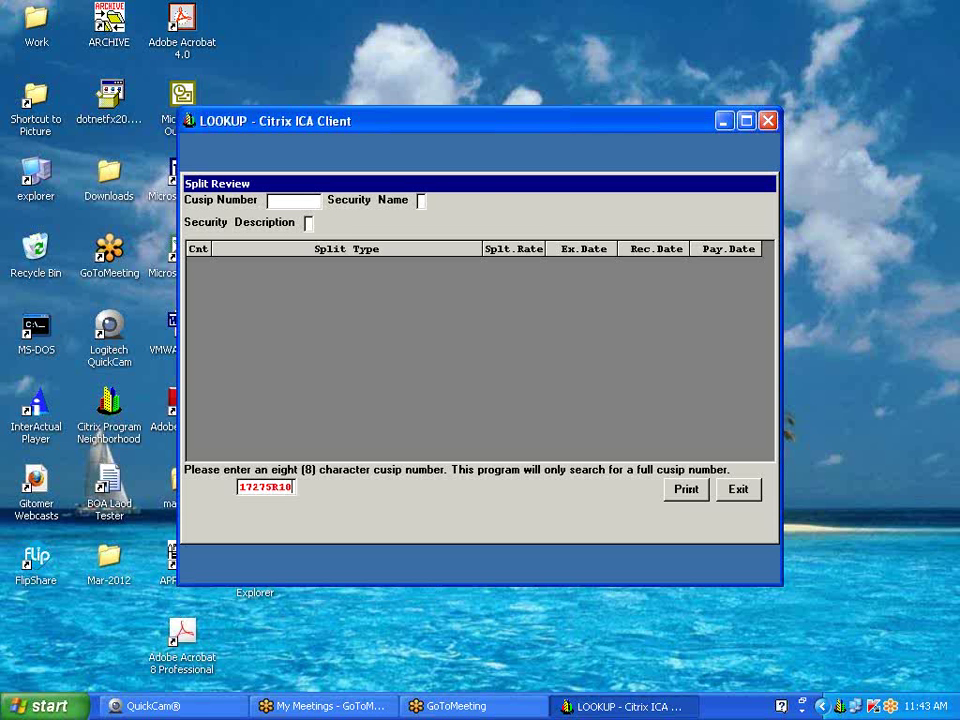
type("0")
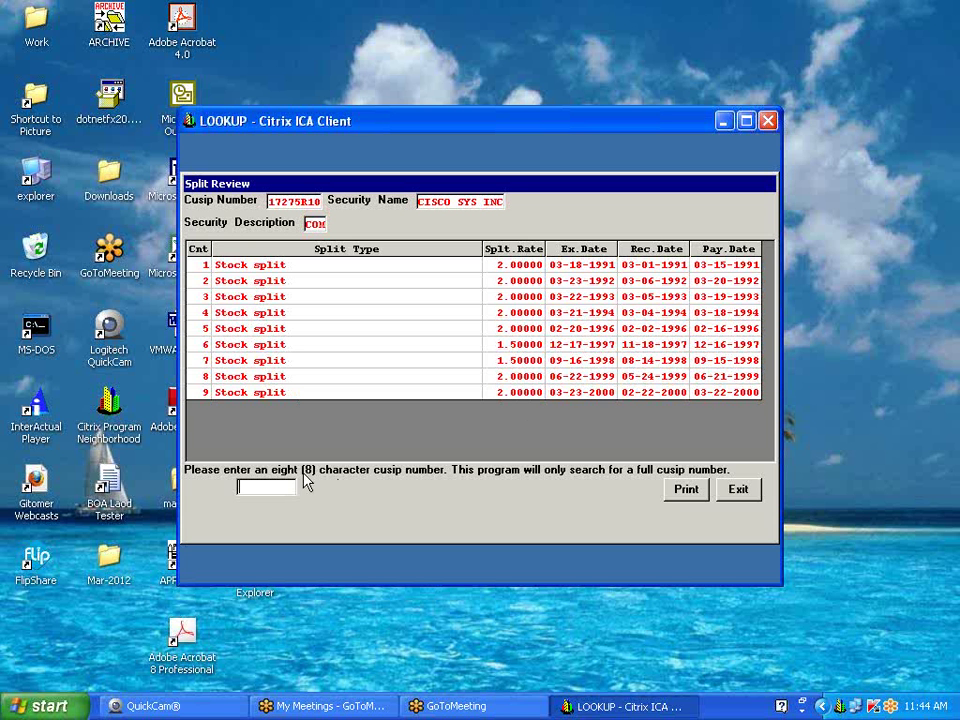
Look up the stock splits for CUSIP number 91324P10 and exit Appraise LookUp
type("91324P10")
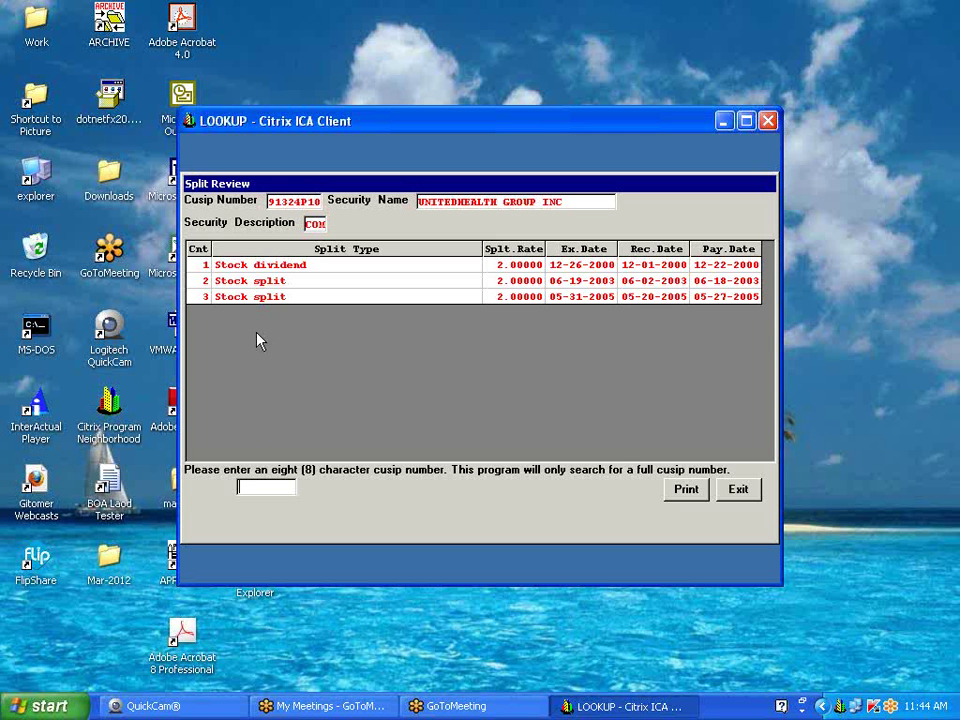
left_click(740, 492)
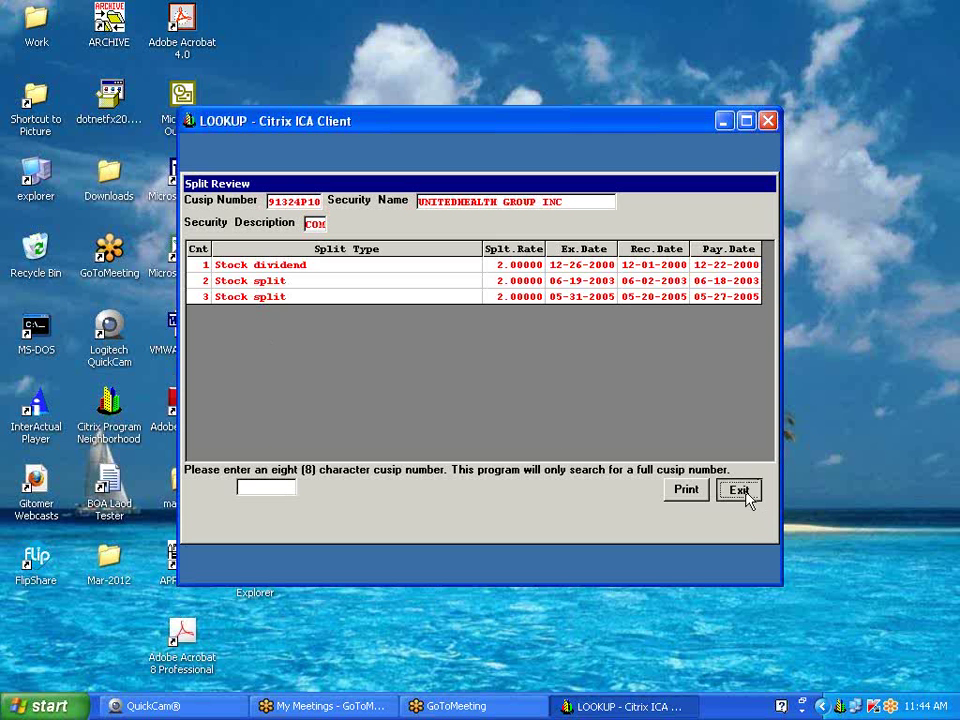
left_click(367, 388)
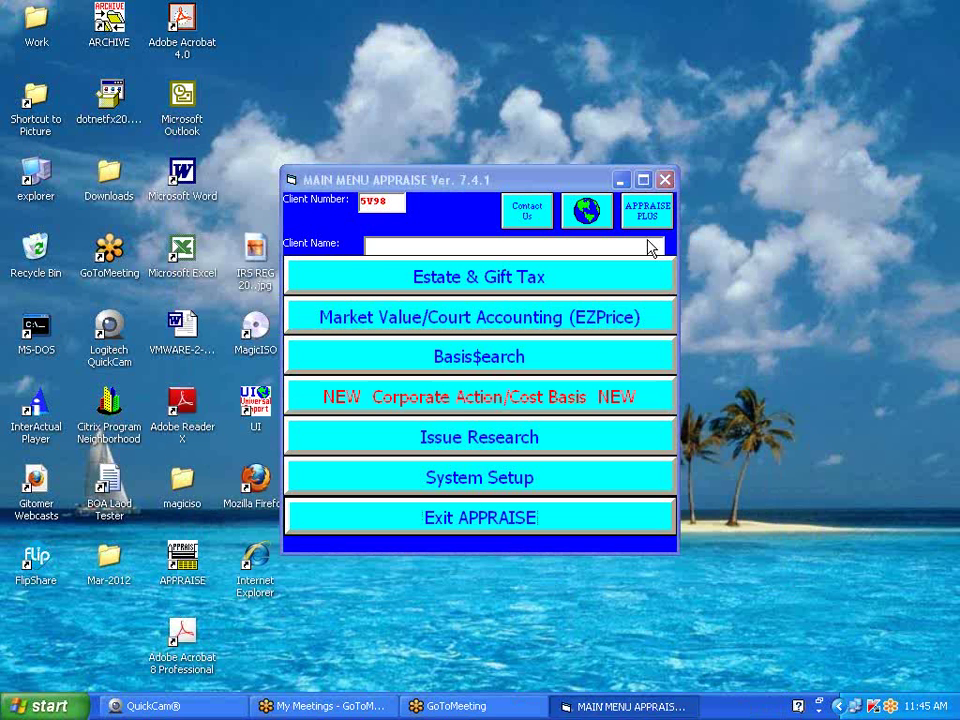
Create an Estate & Gift Tax portfolio with ID LOOKUP DEMO, estate name DEMONSTRATION OF LOOKUP and date of death 06/01/2012
left_click(497, 282)
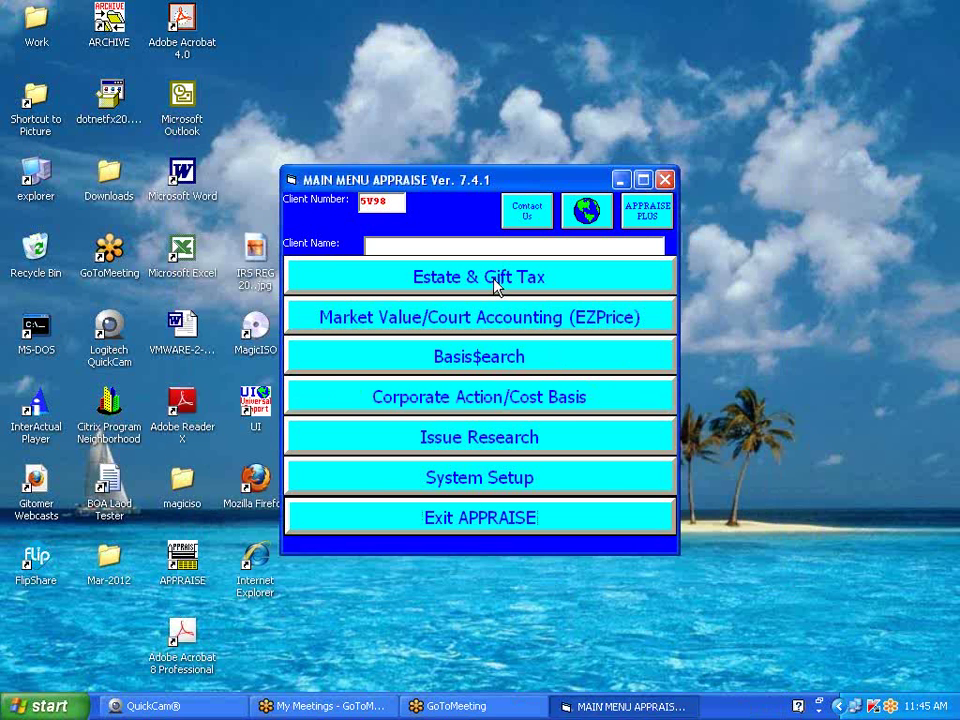
left_click(458, 257)
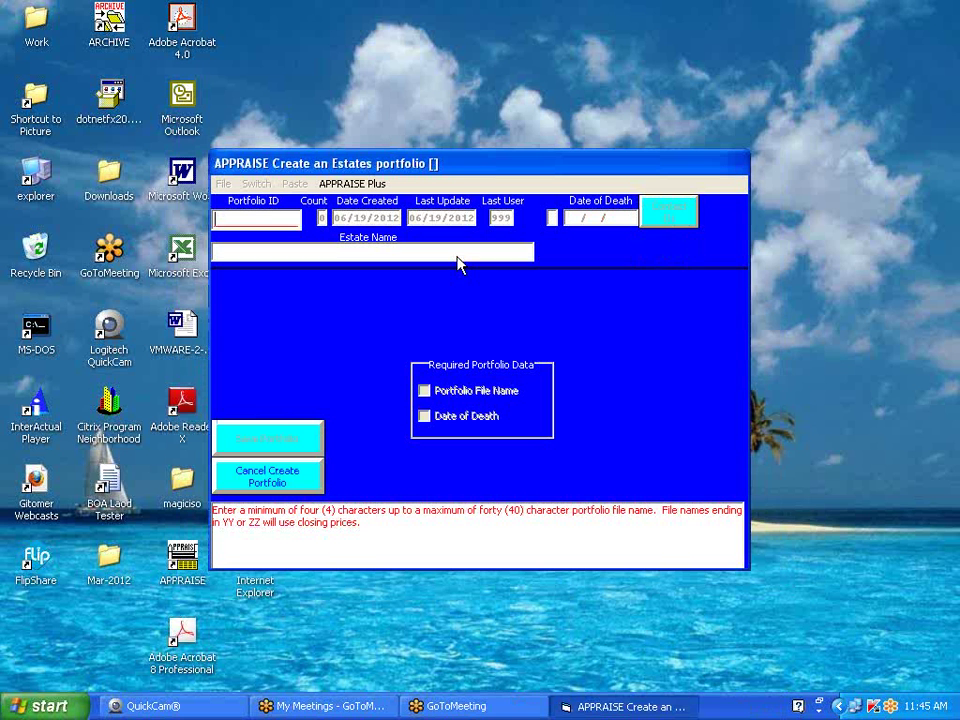
type("LOOKUP DEMO")
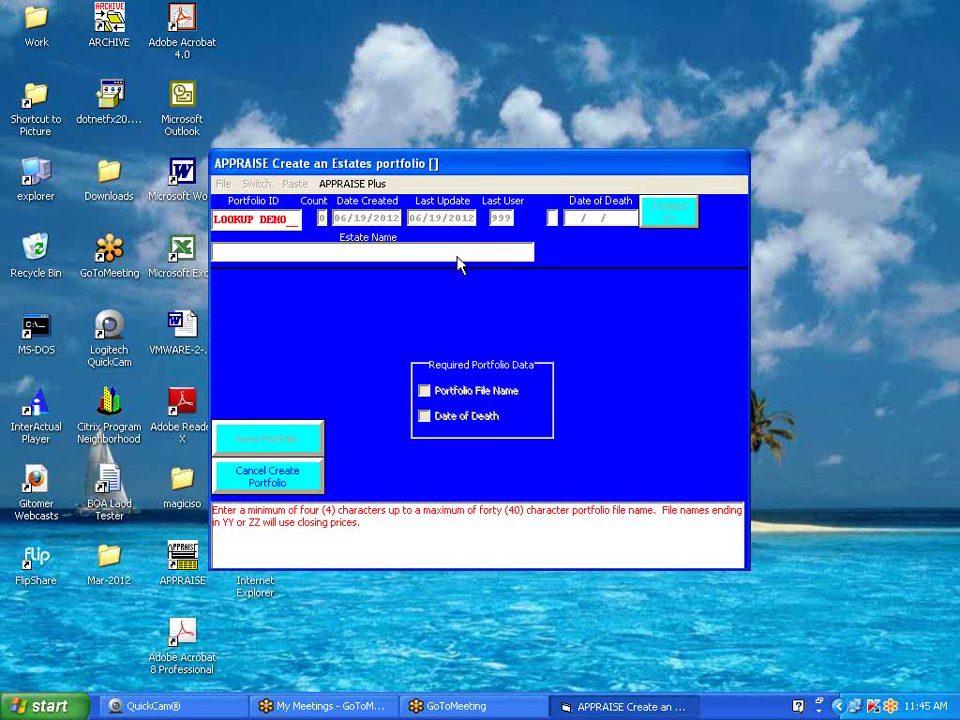
key("Return")
type("D")
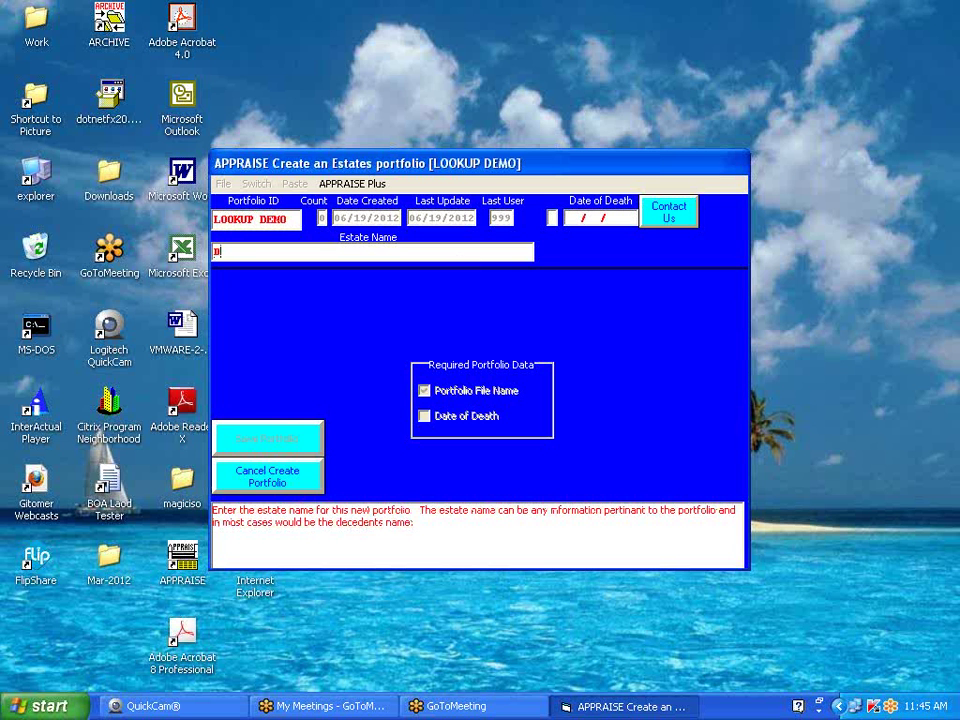
type("EMONSTRATION OF LOOKUP")
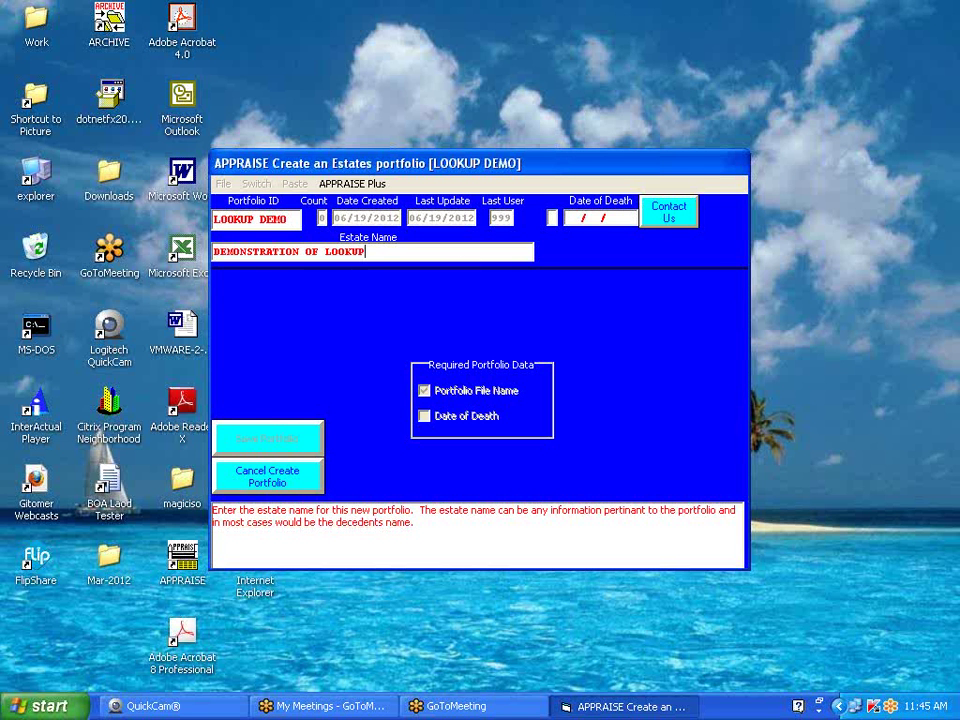
left_click(575, 218)
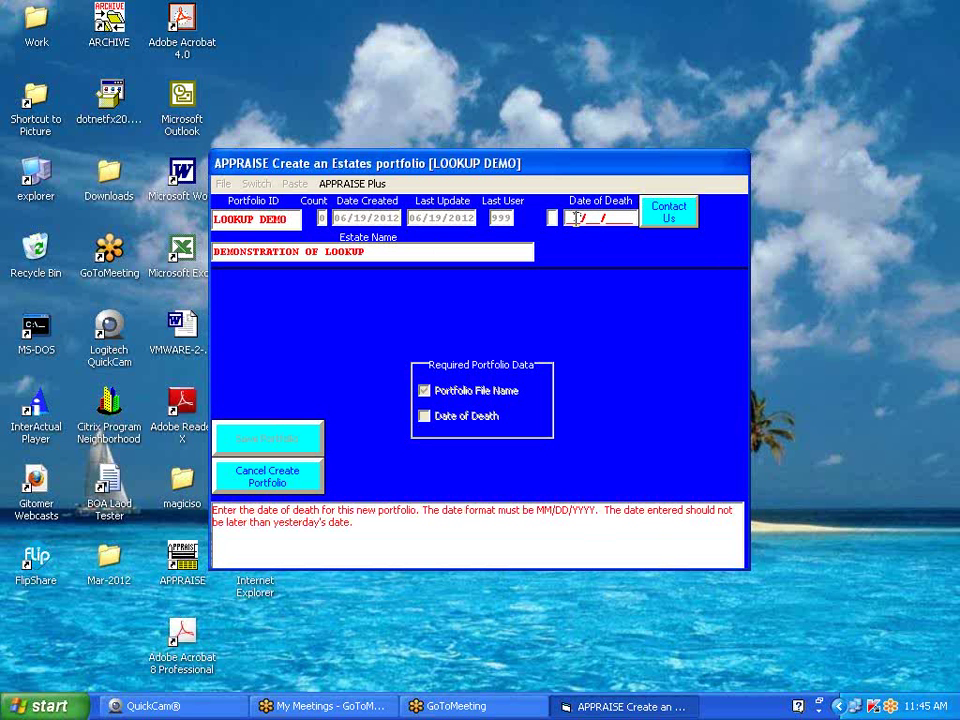
type("06/01/2012")
key("Return")
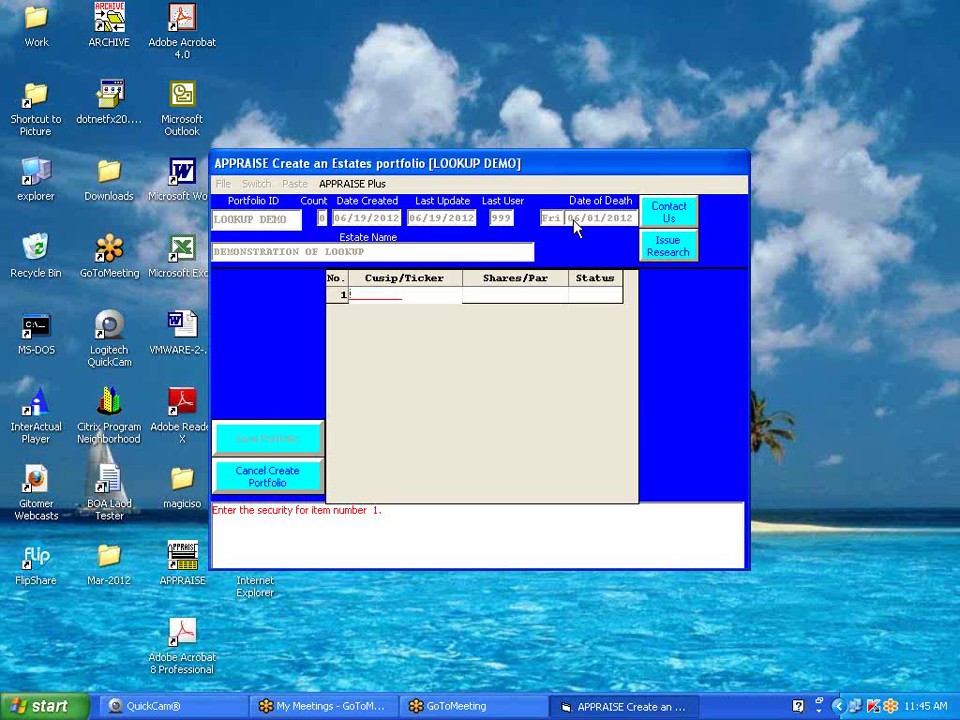
Open Issue Research from the new portfolio and enter "lookup" as the billing reference
left_click(686, 257)
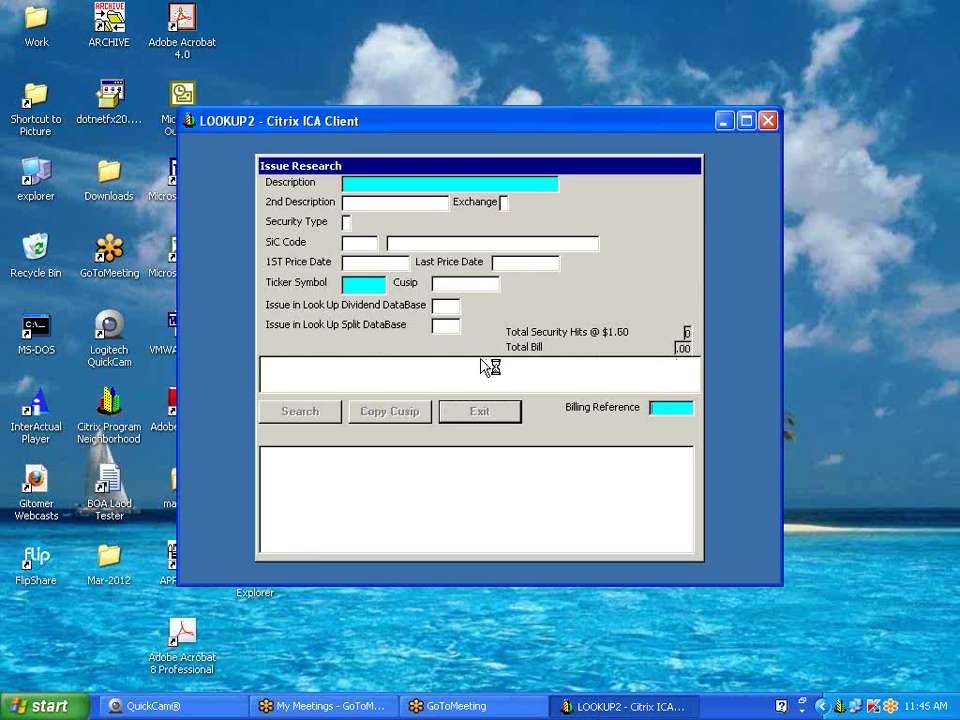
left_click(666, 408)
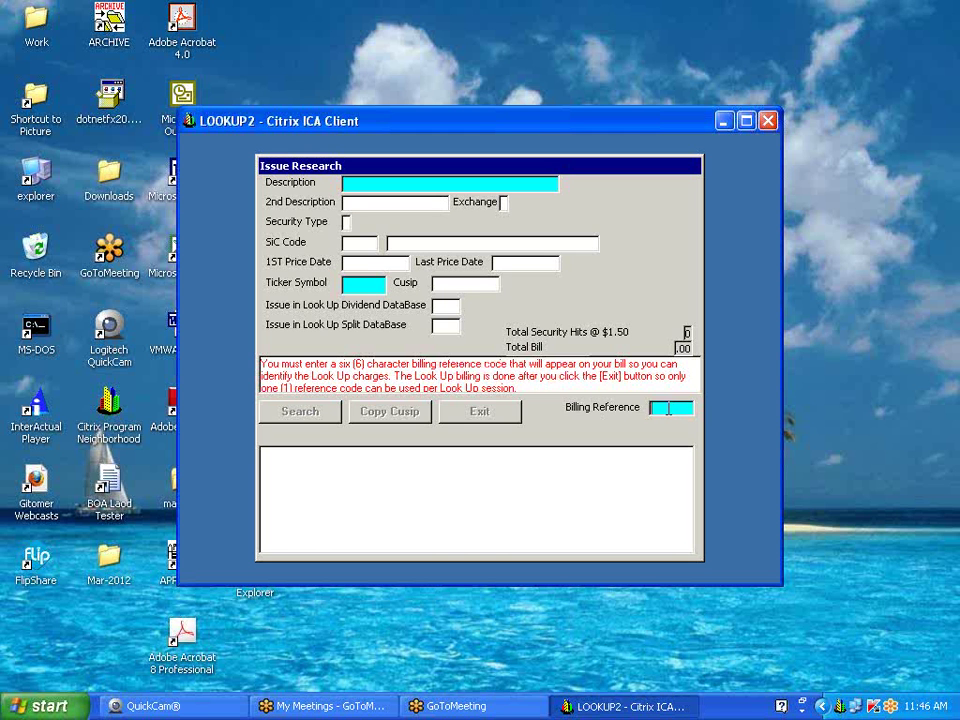
type("lookup")
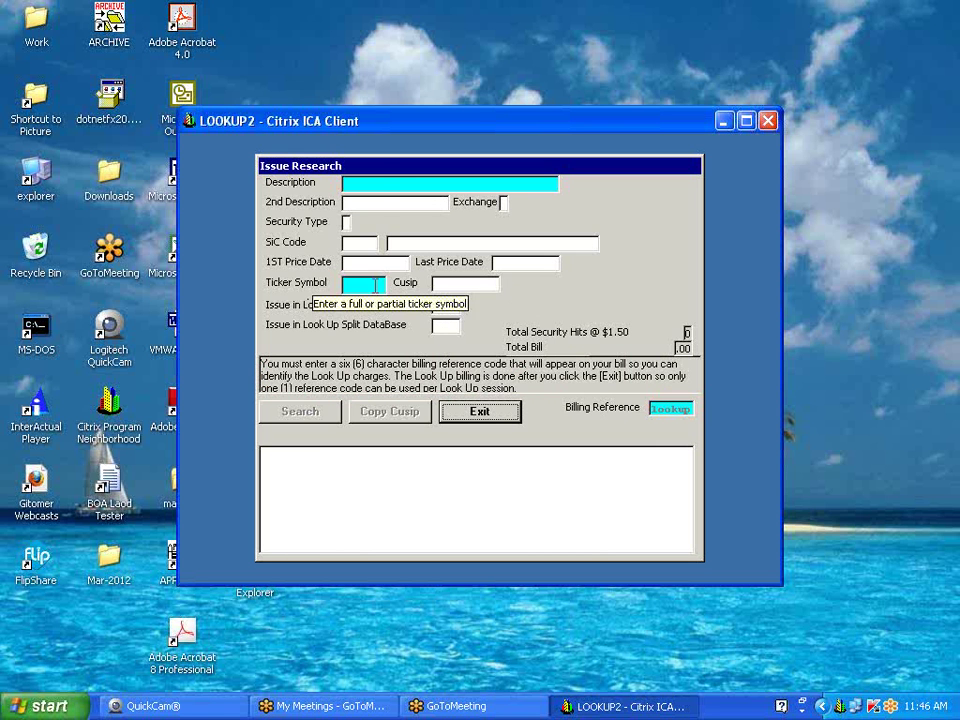
Search securities for ALTRIA, copy the CUSIP of the Altria Group Inc common stock (MO), and exit Issue Research
left_click(379, 184)
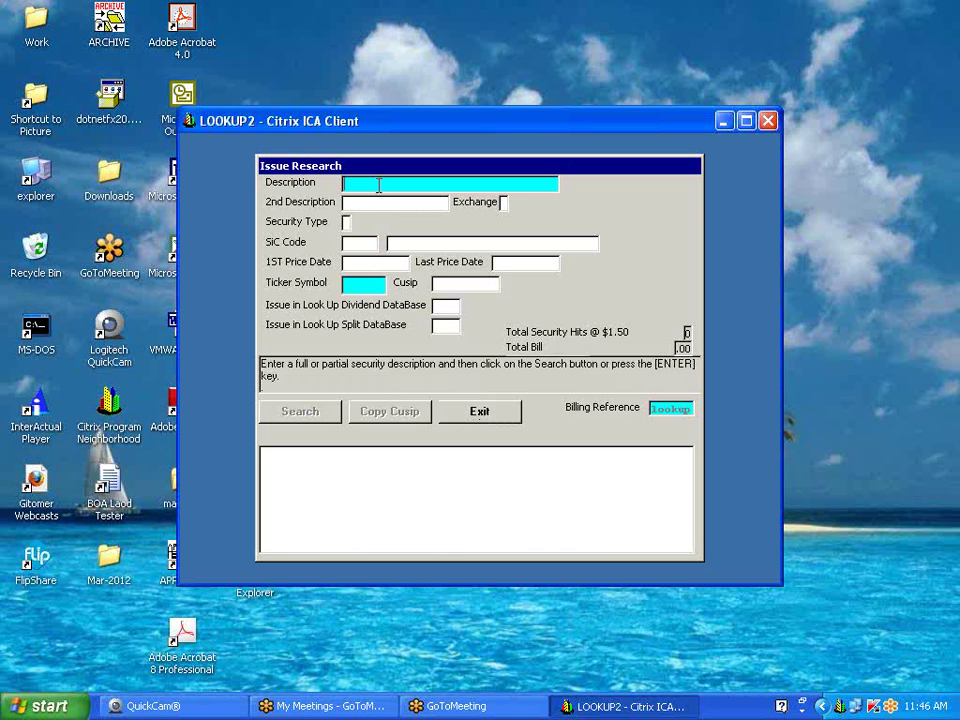
type("aLTRIA")
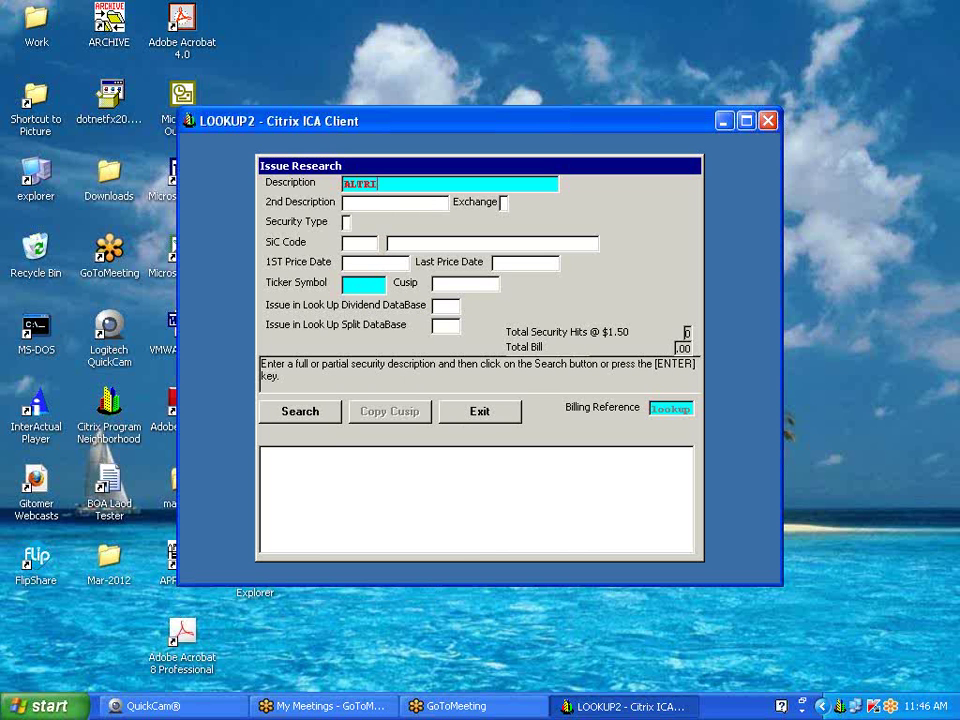
left_click(299, 418)
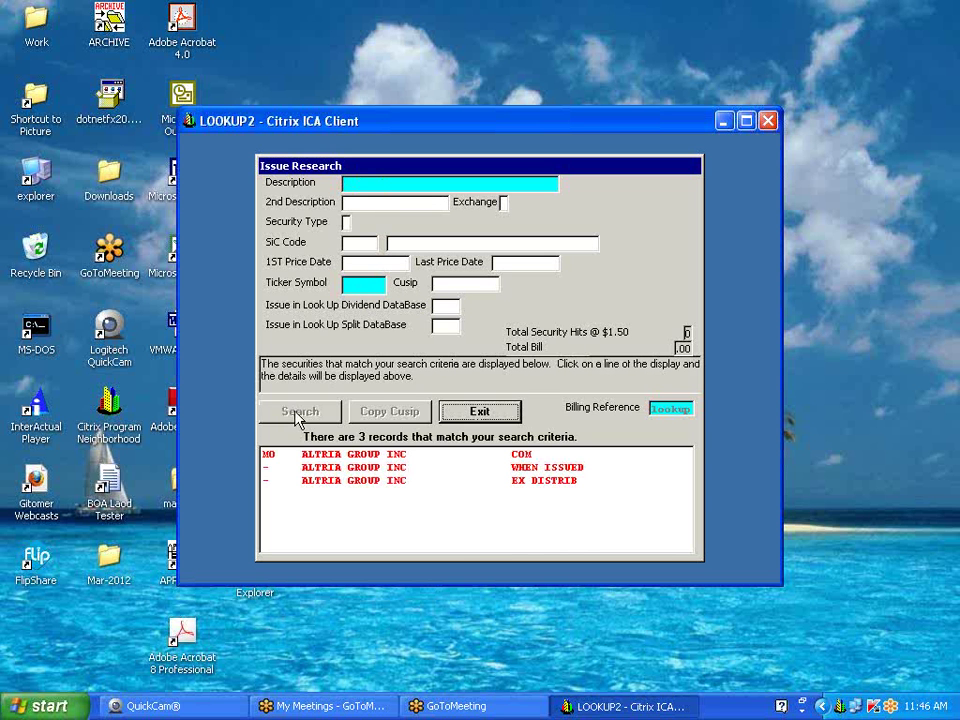
left_click(330, 456)
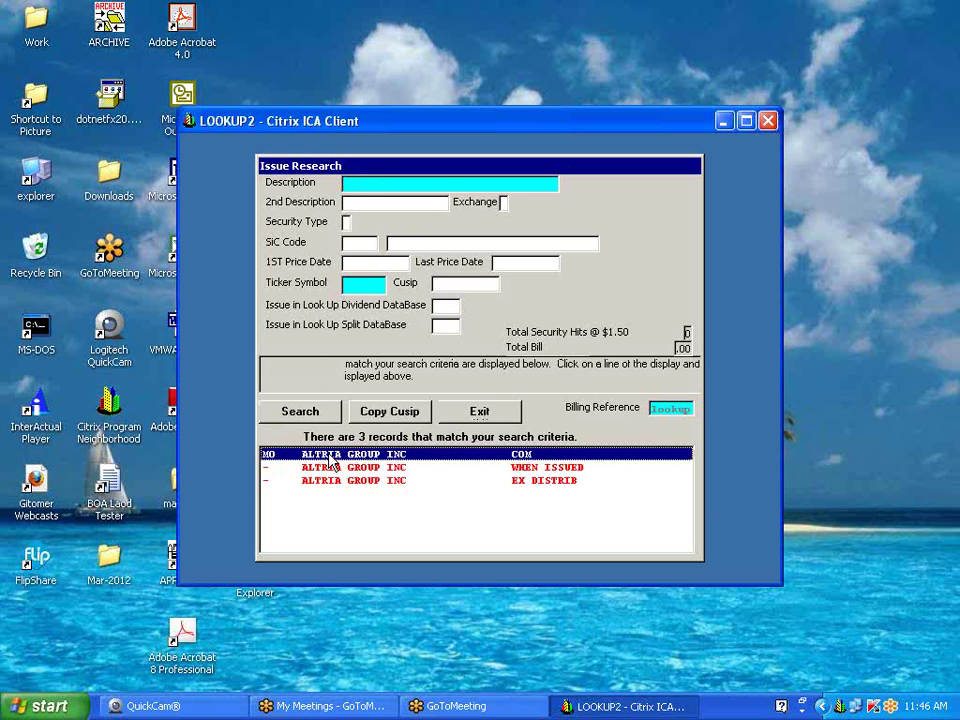
left_click(395, 416)
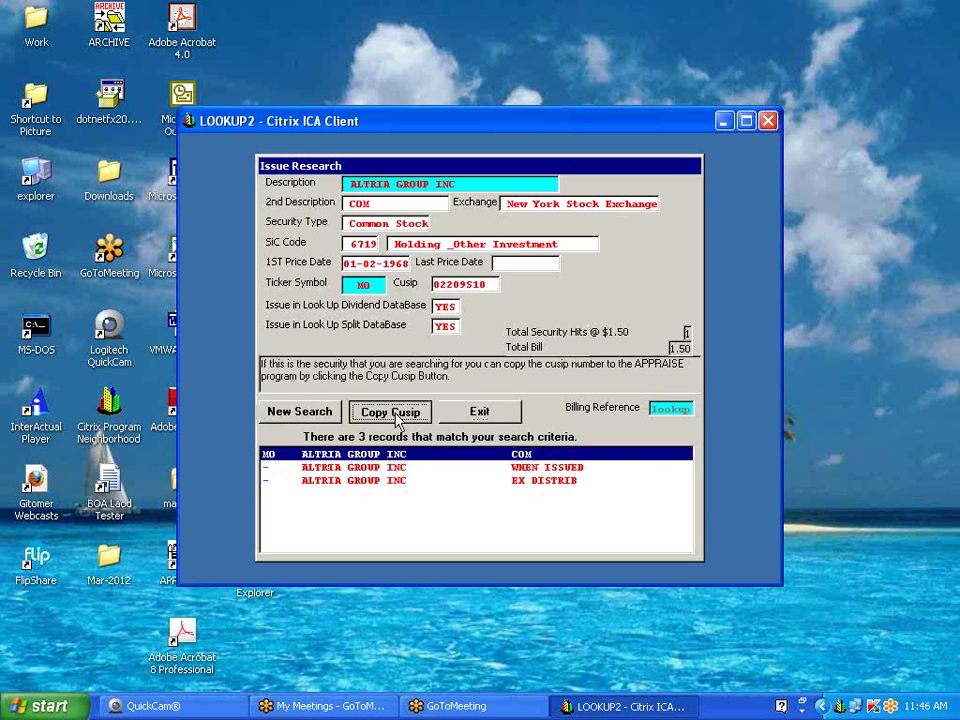
left_click(476, 414)
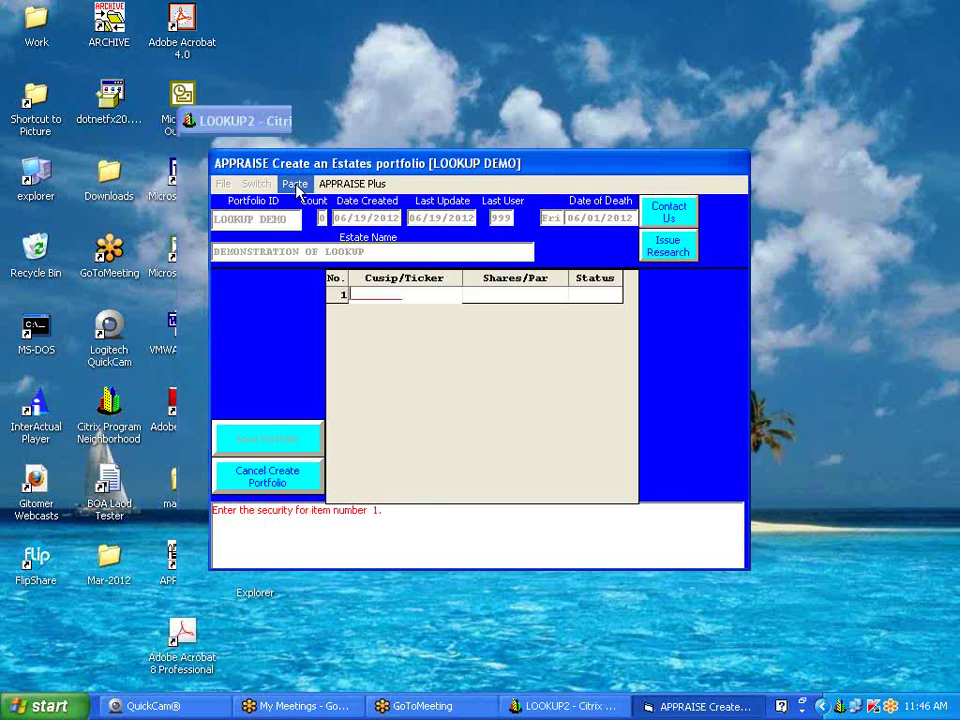
Paste the copied CUSIP as the portfolio's first security and set its shares to 100
left_click(294, 184)
key("Return")
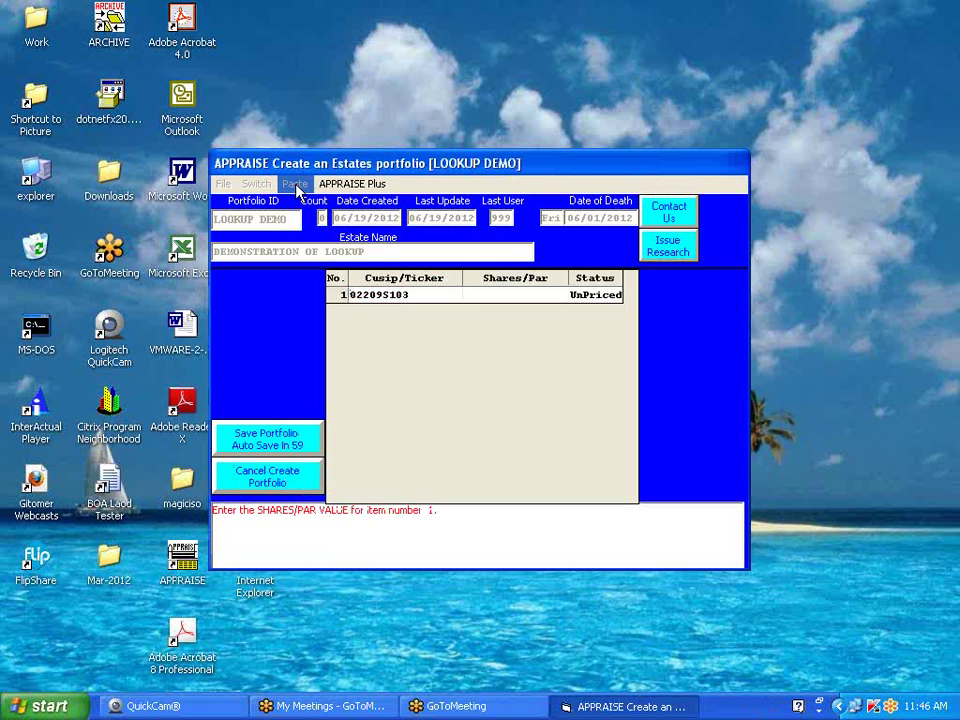
type("100")
key("Return")
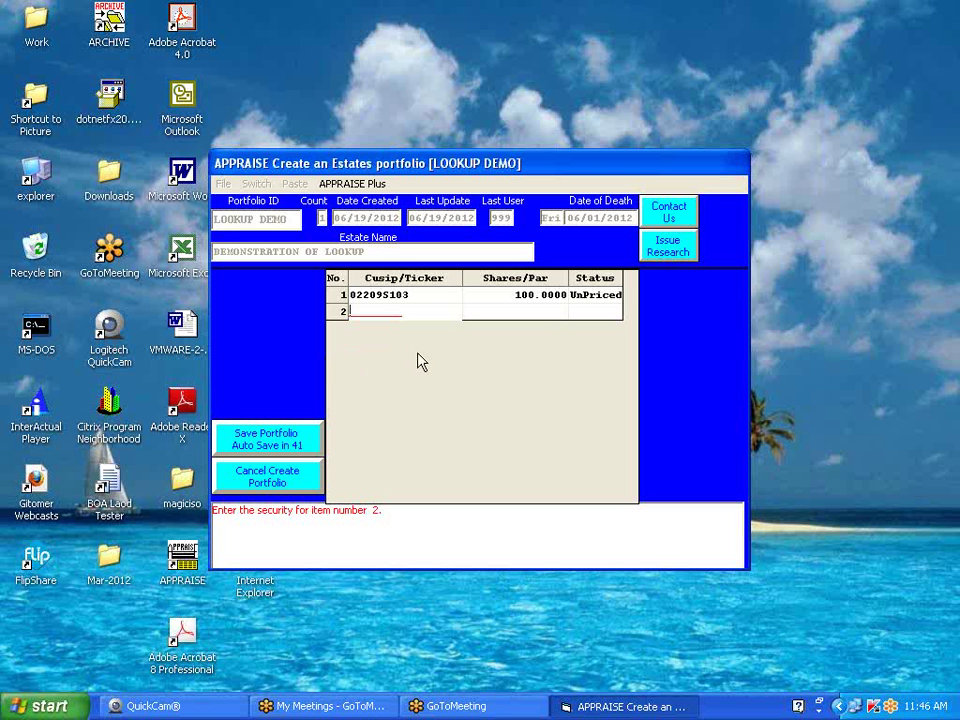
Reopen Issue Research from the portfolio with billing reference "lookup" and search securities for CISCO
left_click(676, 249)
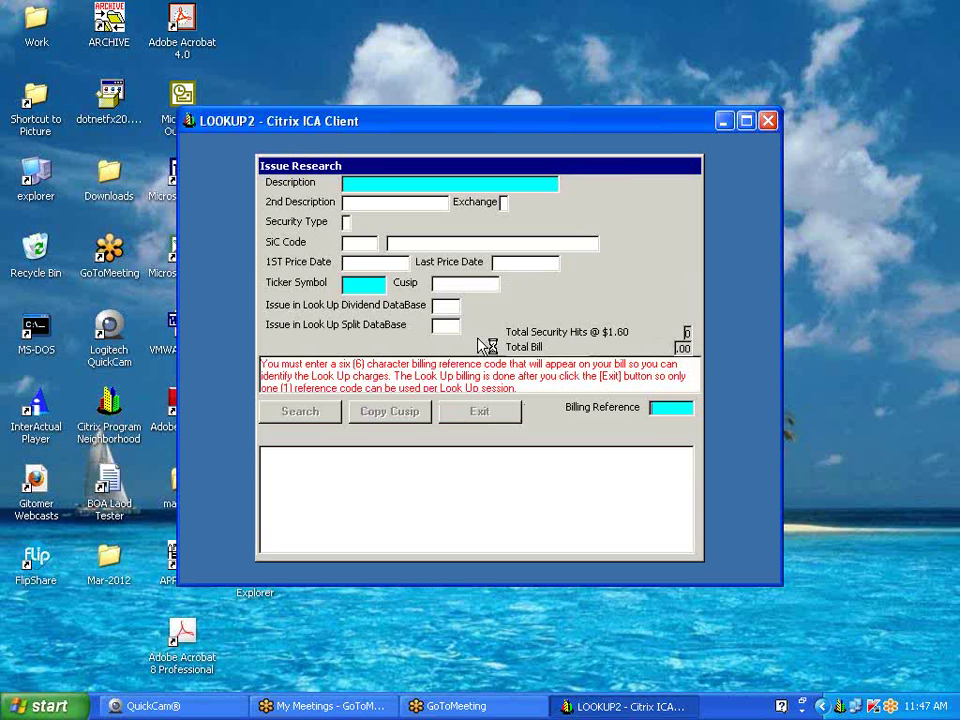
left_click(662, 407)
type("lookup")
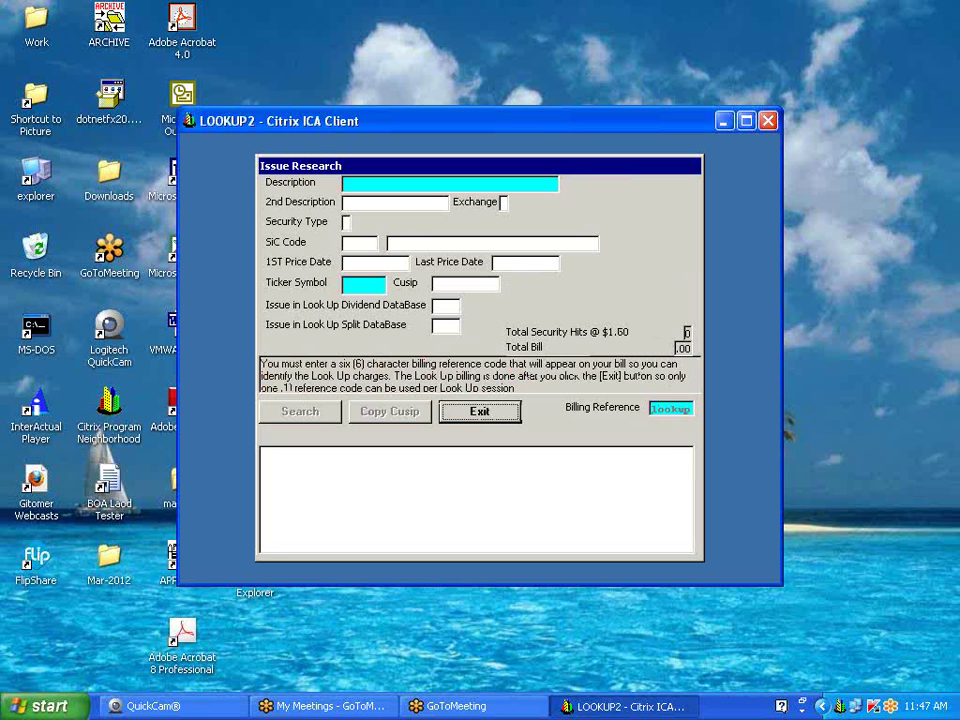
left_click(385, 183)
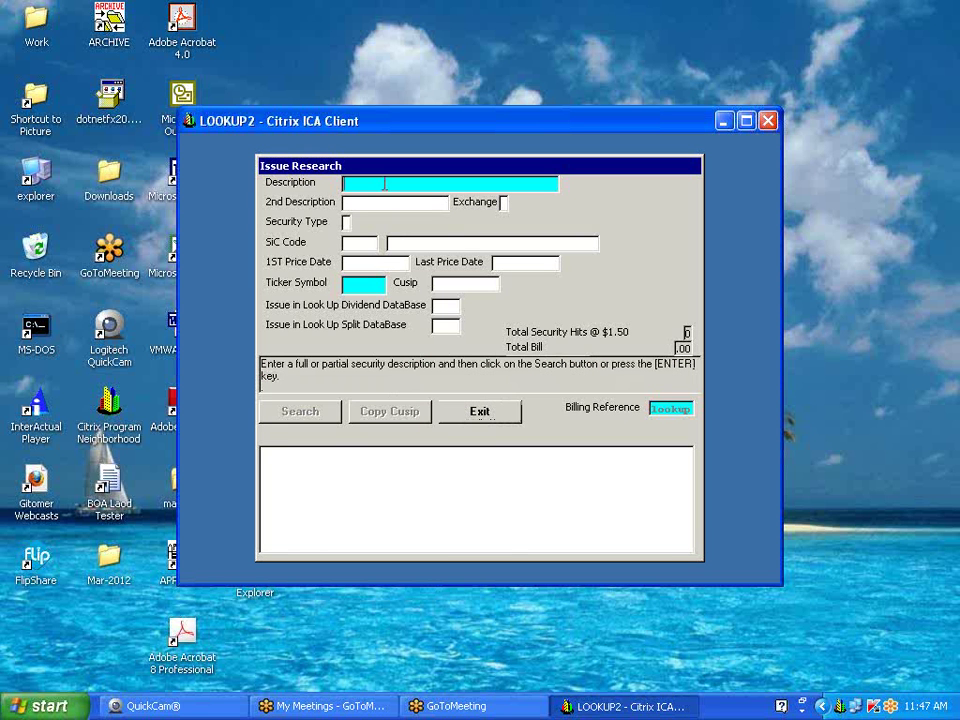
type("CISCO")
left_click(314, 414)
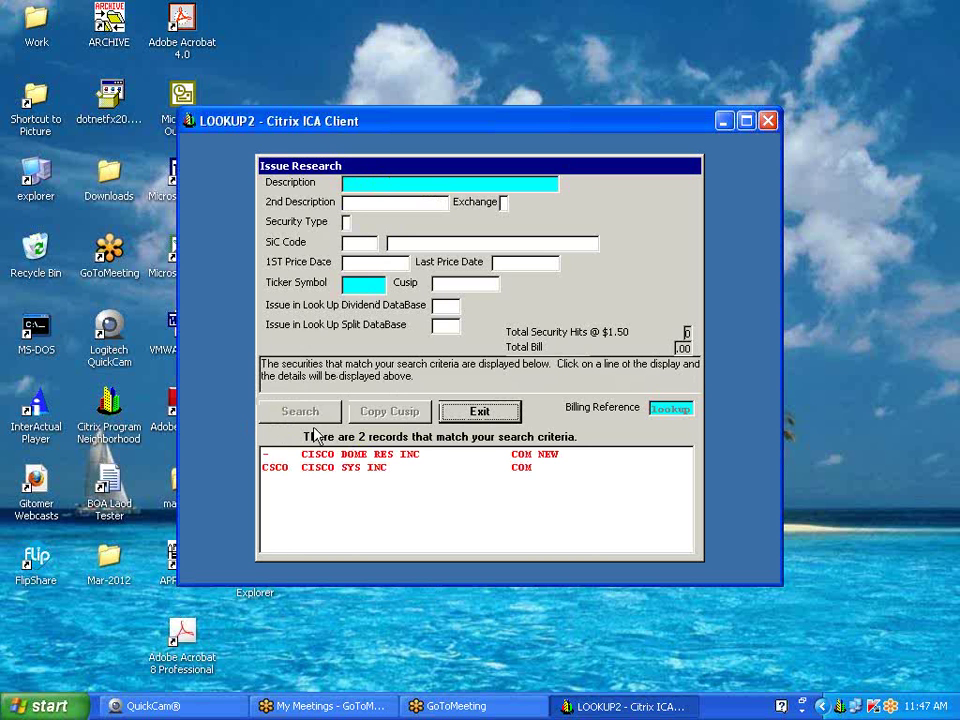
Copy the CUSIP of the Cisco Sys Inc common stock (CSCO) and exit Issue Research
left_click(320, 468)
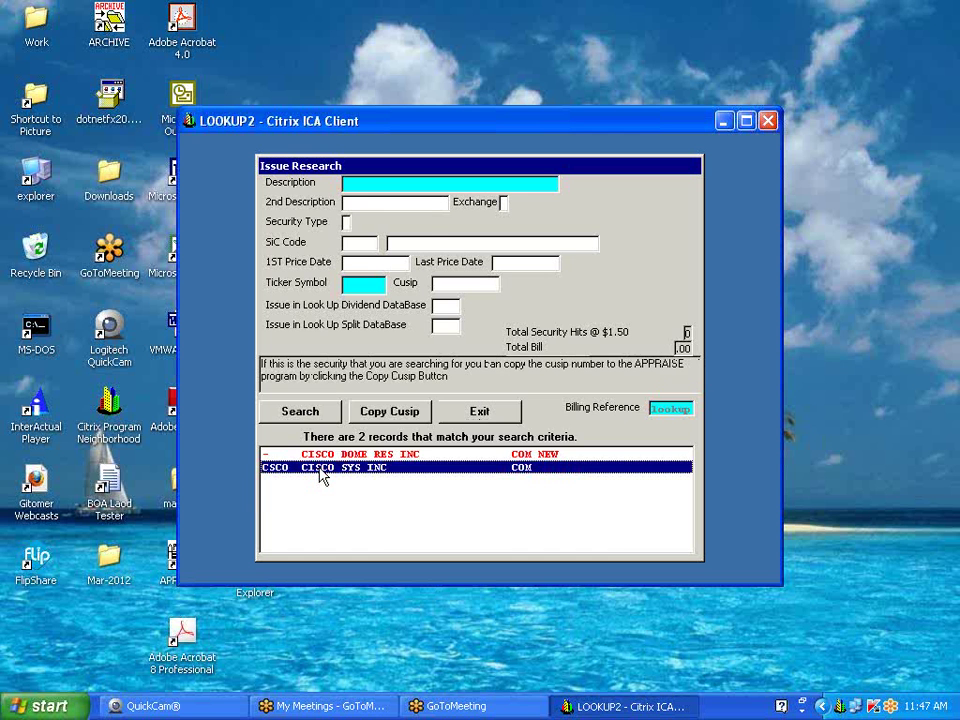
left_click(392, 414)
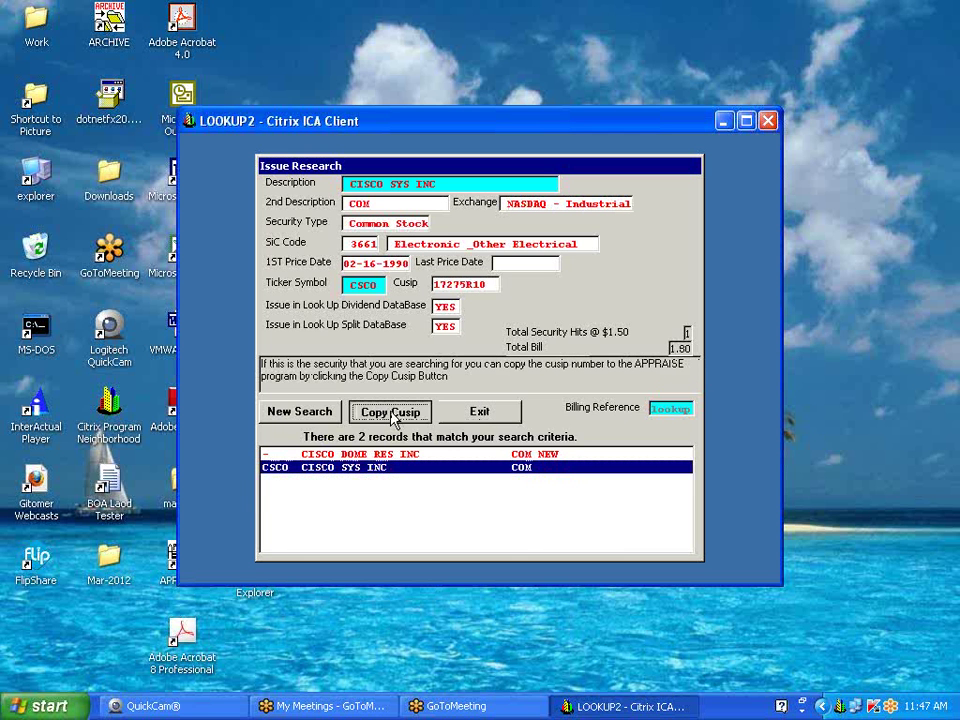
left_click(452, 413)
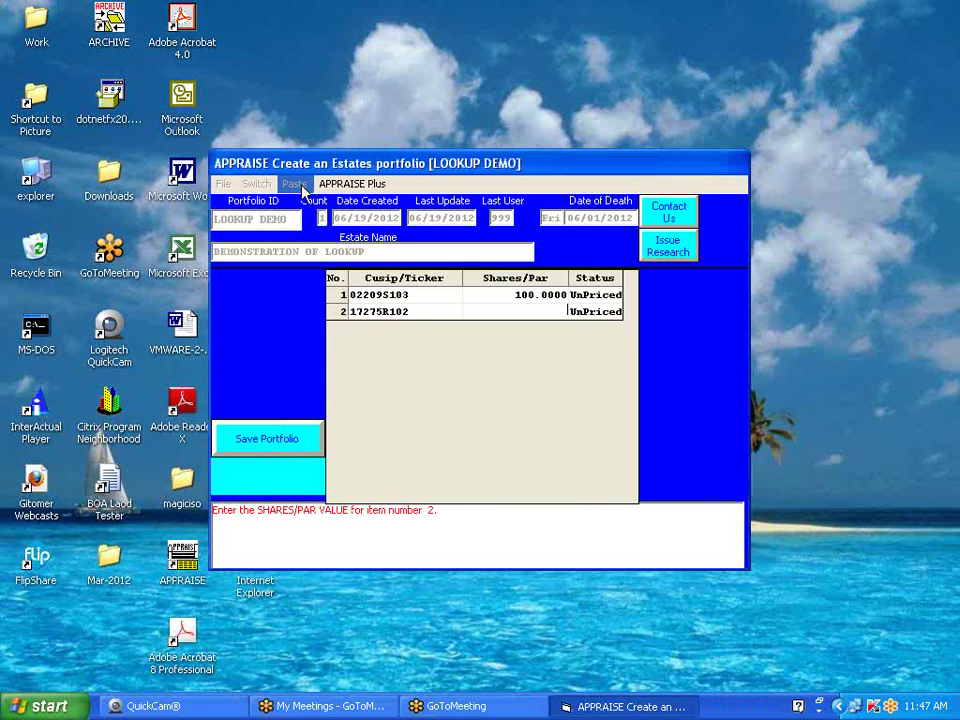
Finish adding securities, set the Cisco holding's shares to 100, and save the portfolio
key("Return")
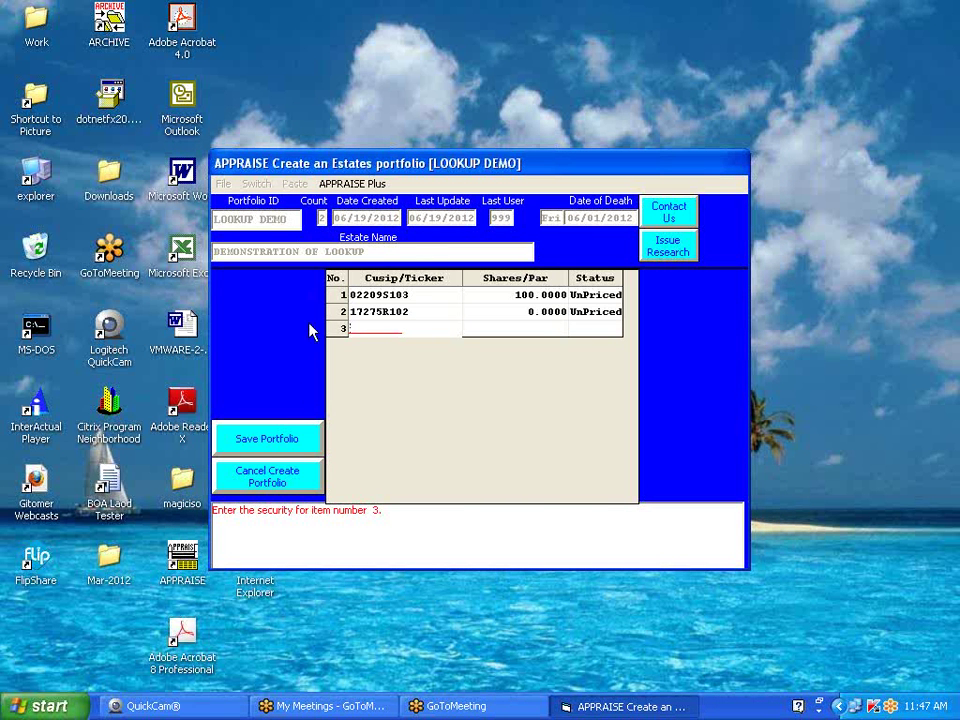
left_click(281, 446)
left_click(516, 313)
type("100")
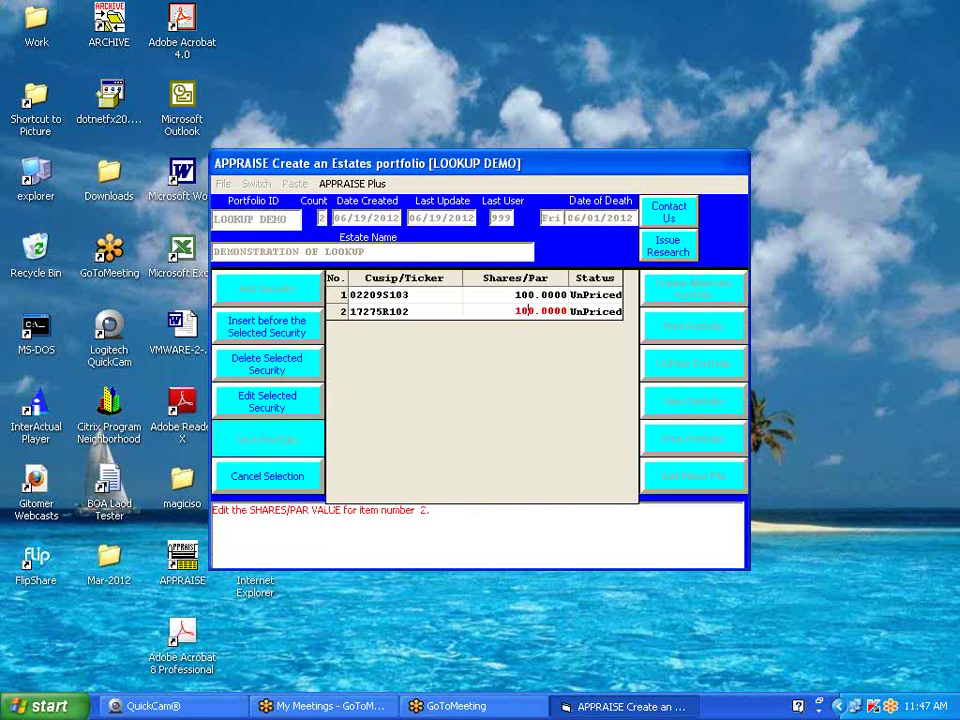
key("Return")
left_click(289, 440)
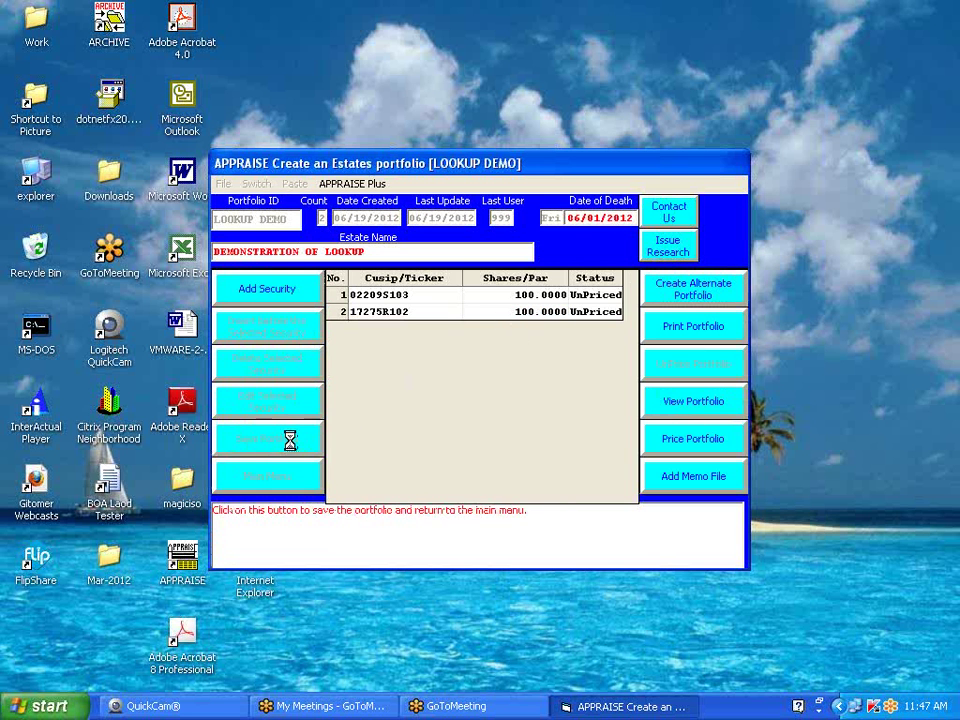
Send the LOOKUP DEMO portfolio for pricing and finish the download of the priced portfolio
left_click(697, 452)
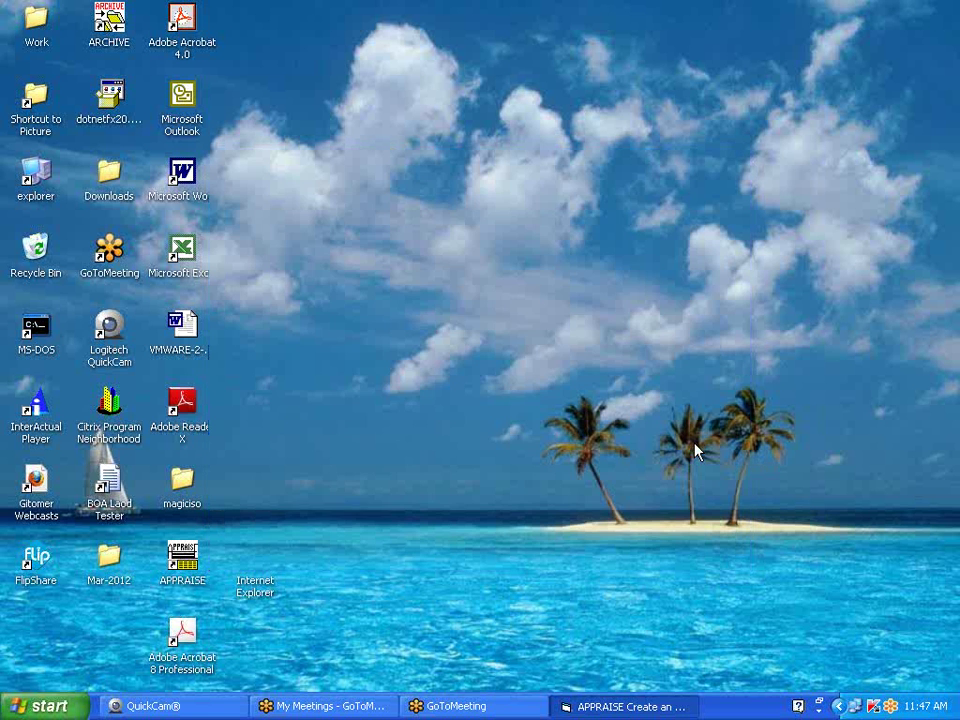
left_click(362, 507)
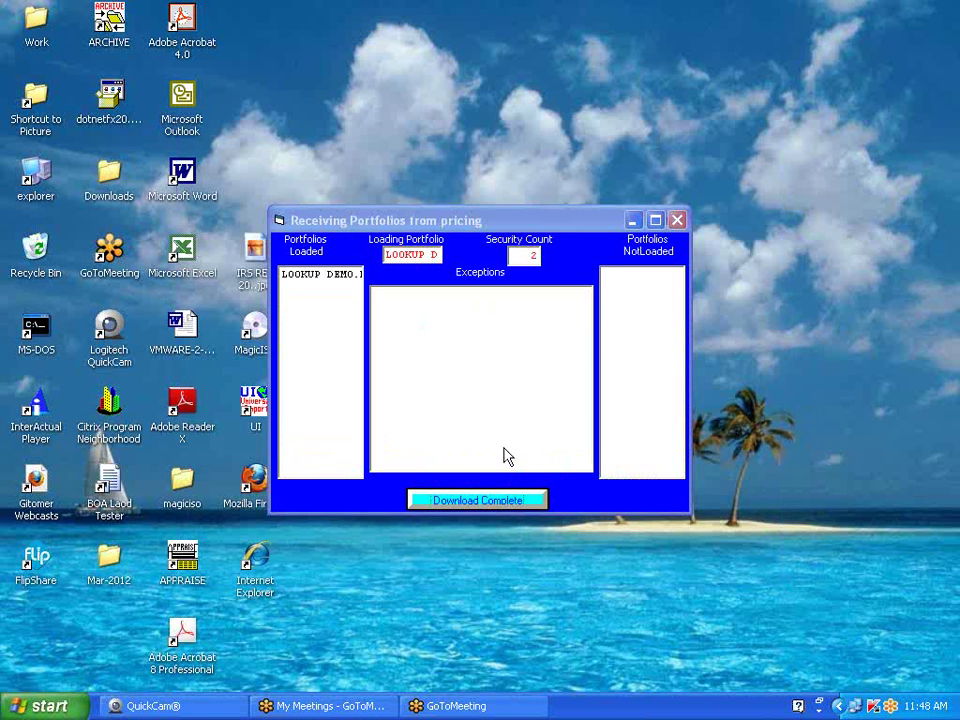
left_click(486, 501)
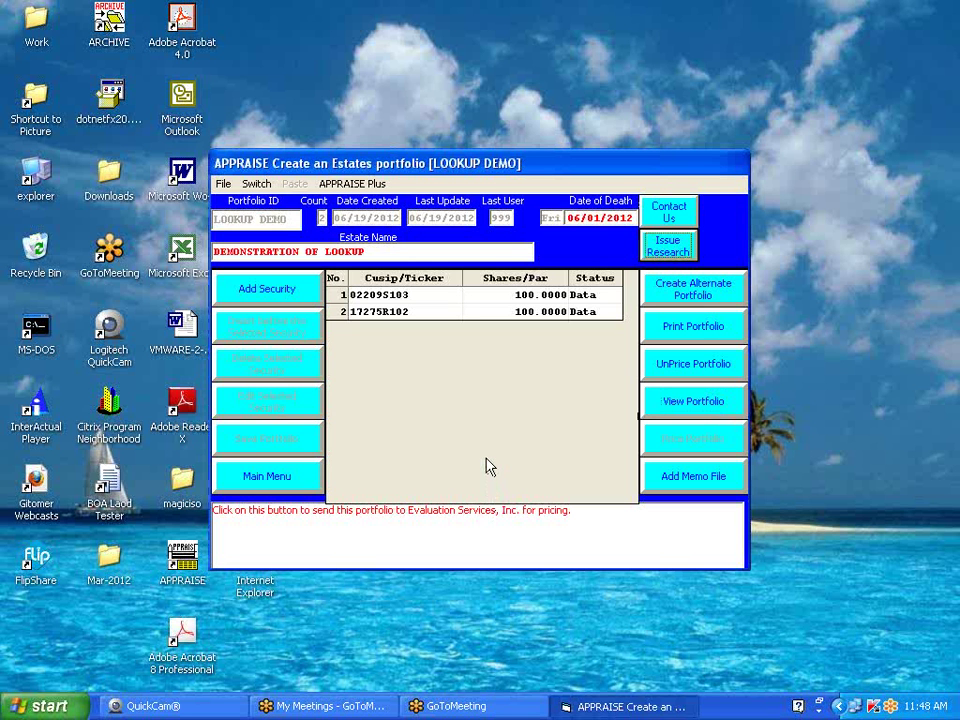
View the portfolio's Estate Tax Valuation report in landscape, unsorted, and close the report
left_click(713, 409)
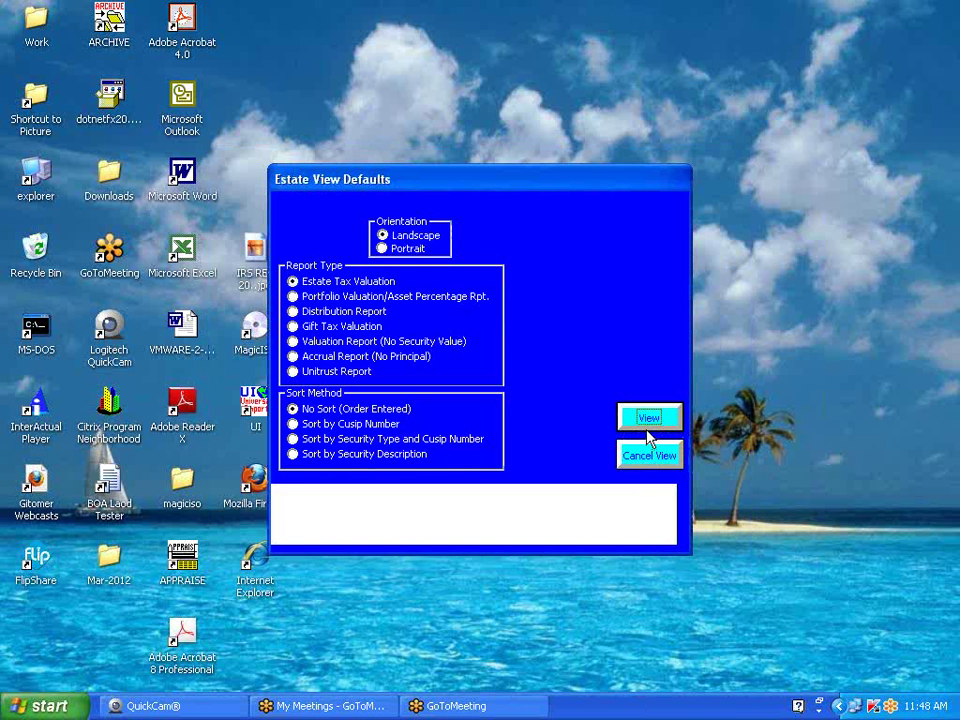
mouse_move(403, 240)
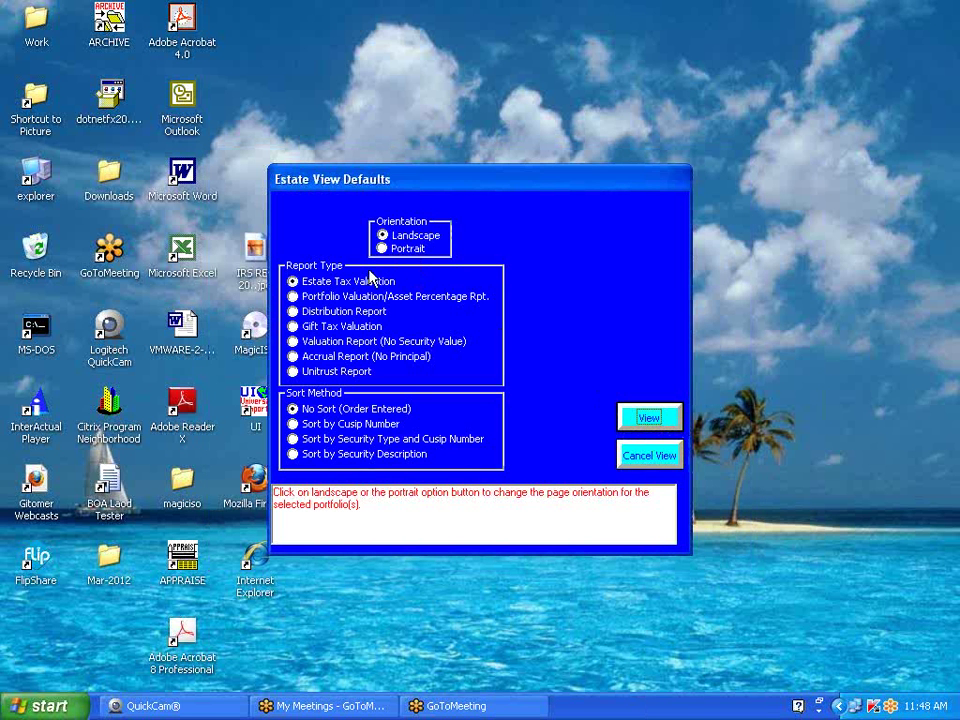
left_click(648, 421)
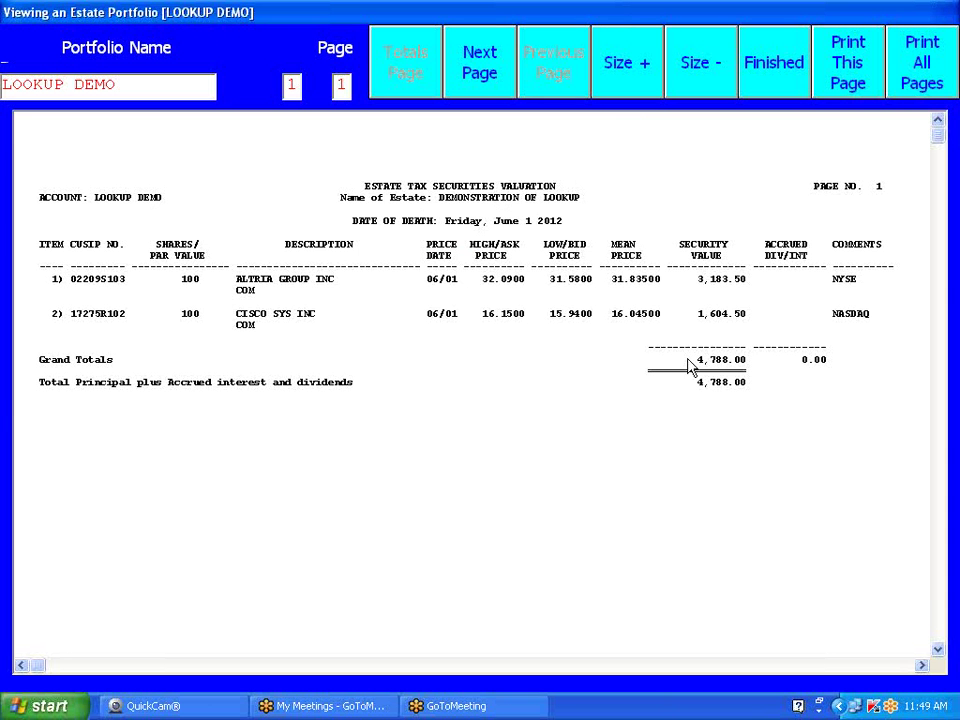
left_click(773, 89)
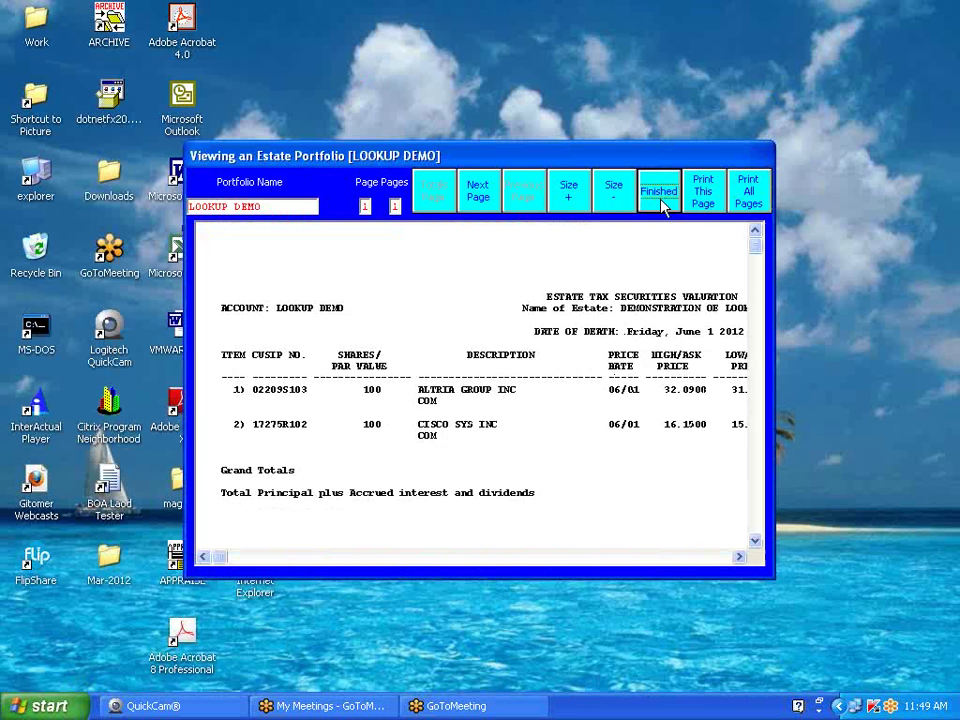
left_click(662, 197)
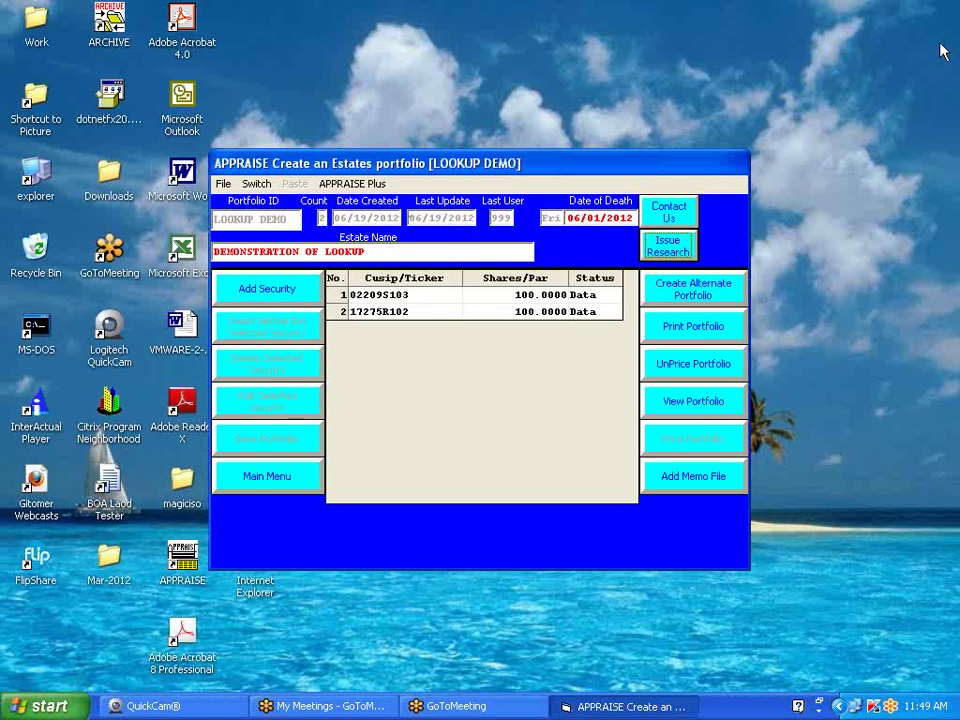